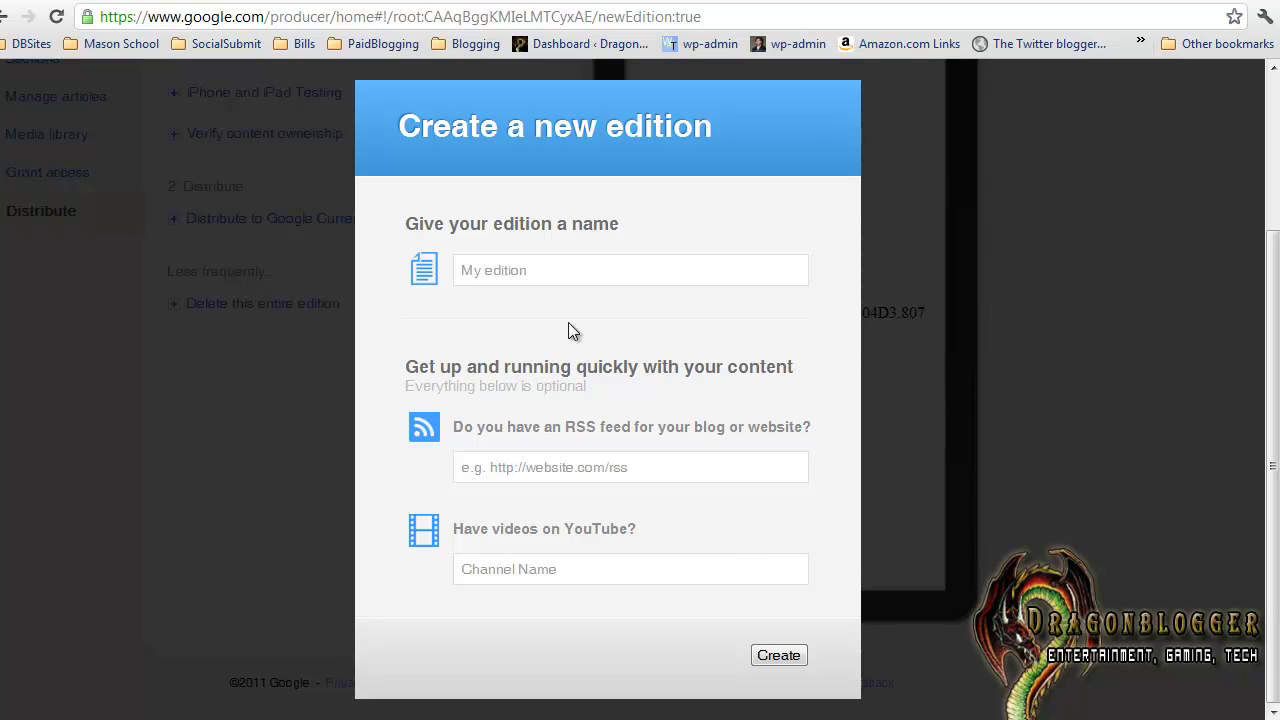
left_click(548, 275)
type("Dr")
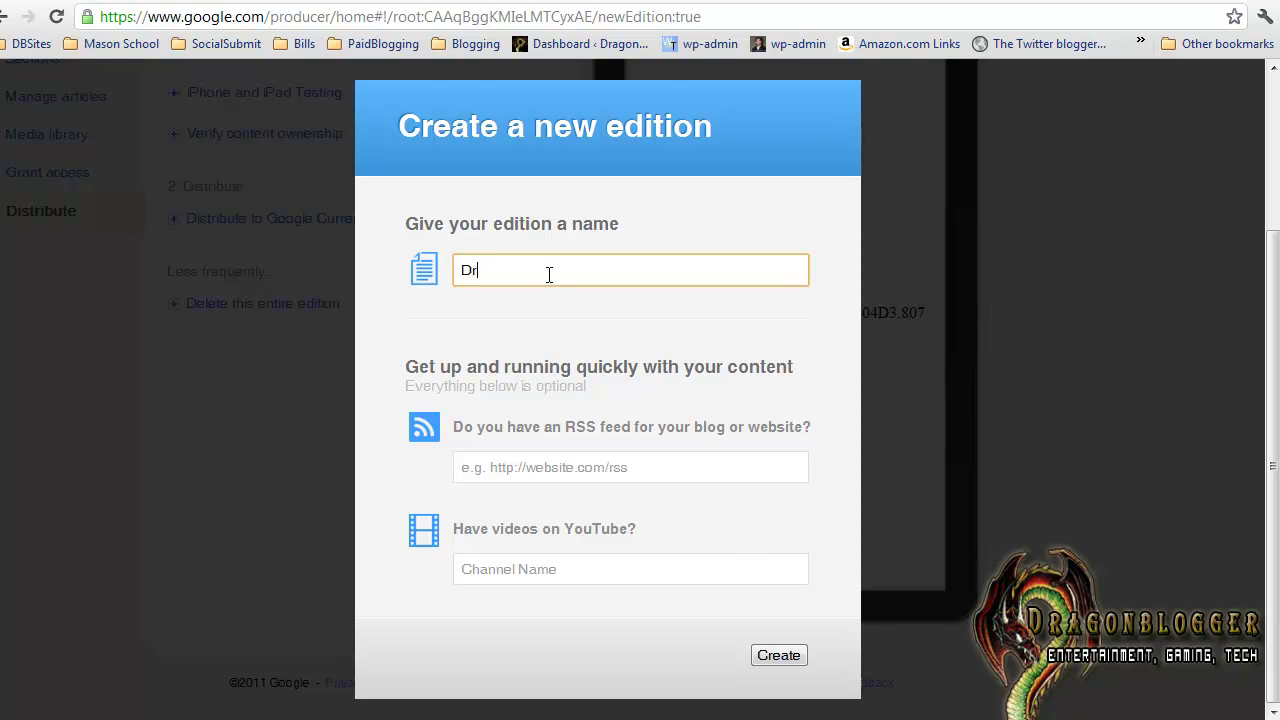
type("agon Blogger Technology and Entertainment")
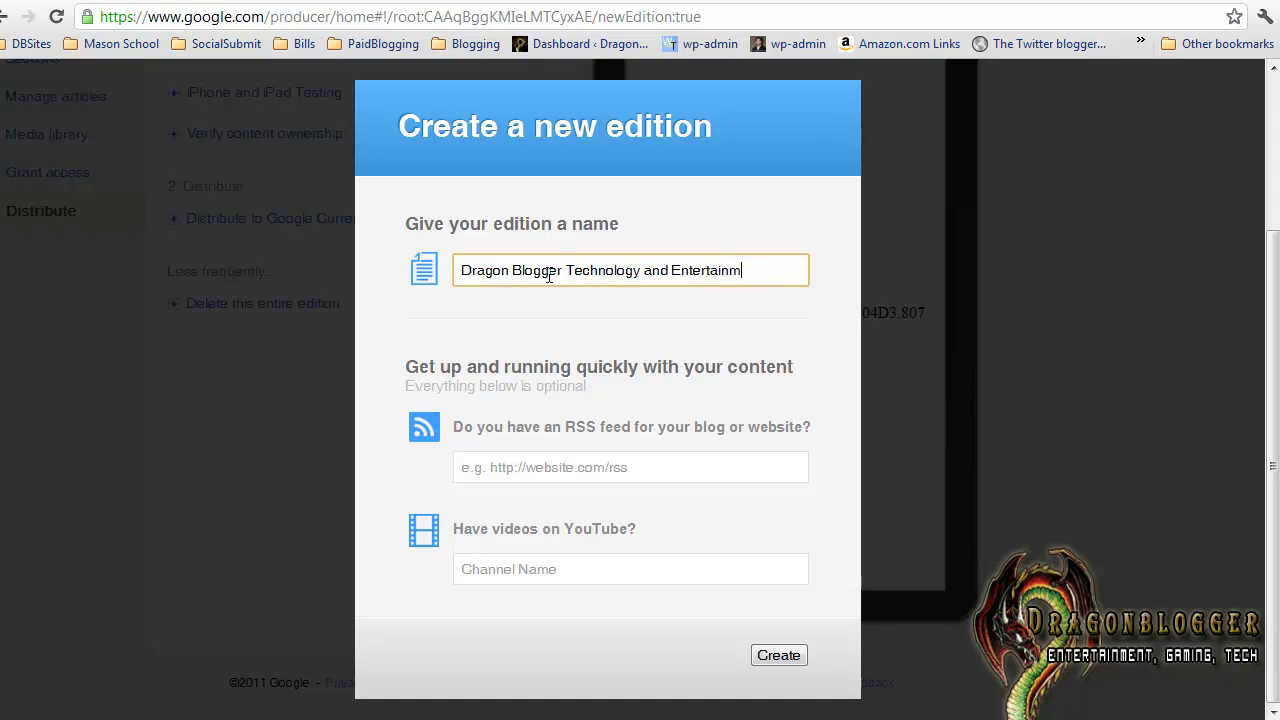
left_click(577, 476)
type("http://www.dragonblogger.com/feed")
Add the YouTube channel dragonblogger and create the edition, finishing the setup form
left_click(611, 572)
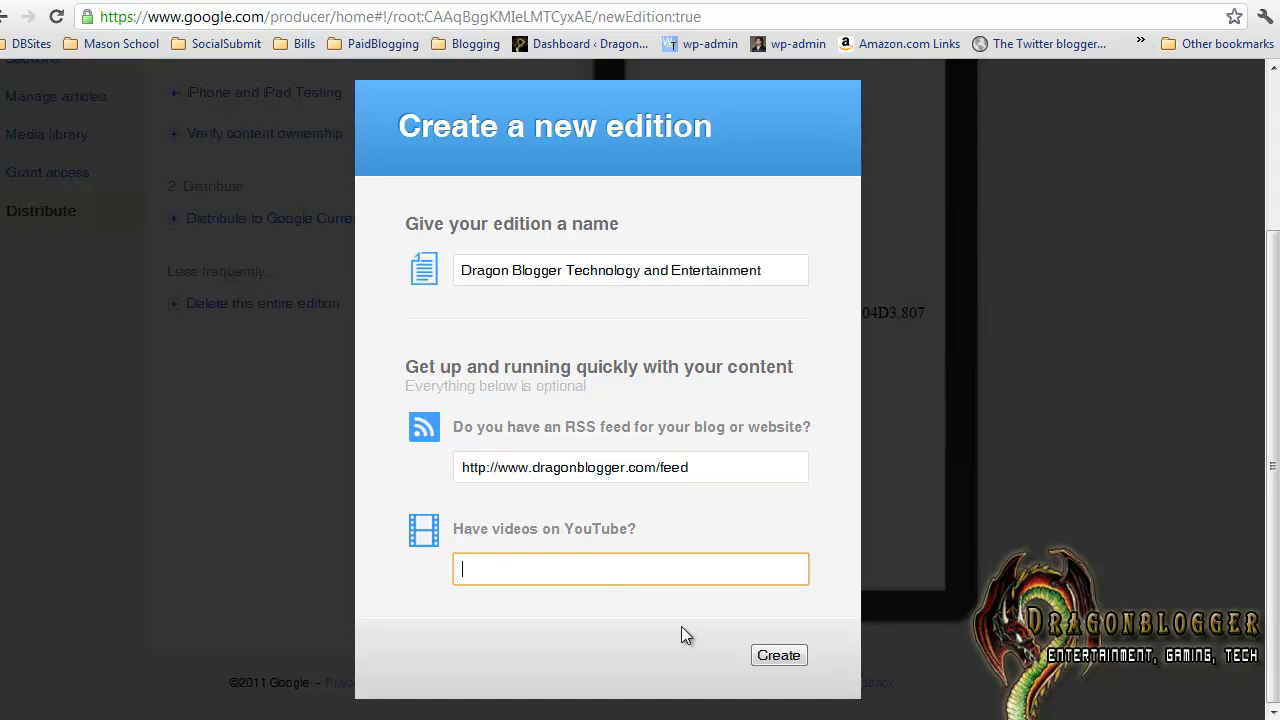
type("dragonblogger")
left_click(796, 660)
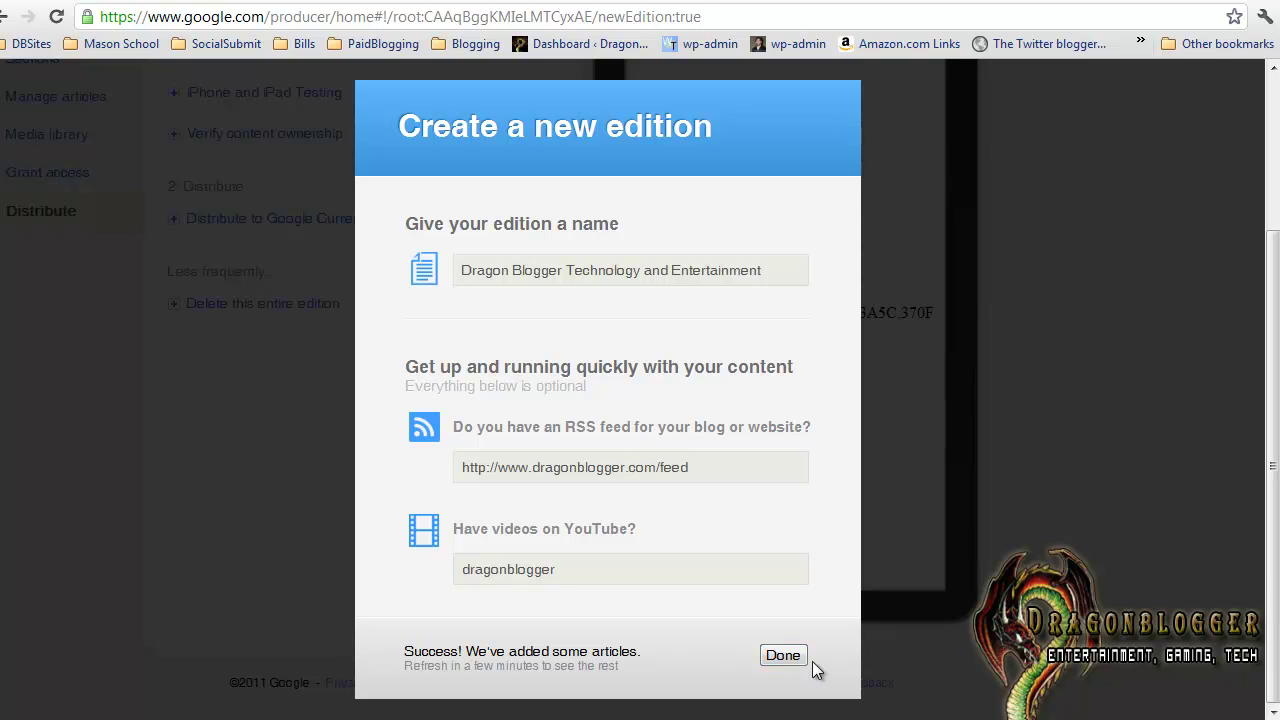
left_click(786, 656)
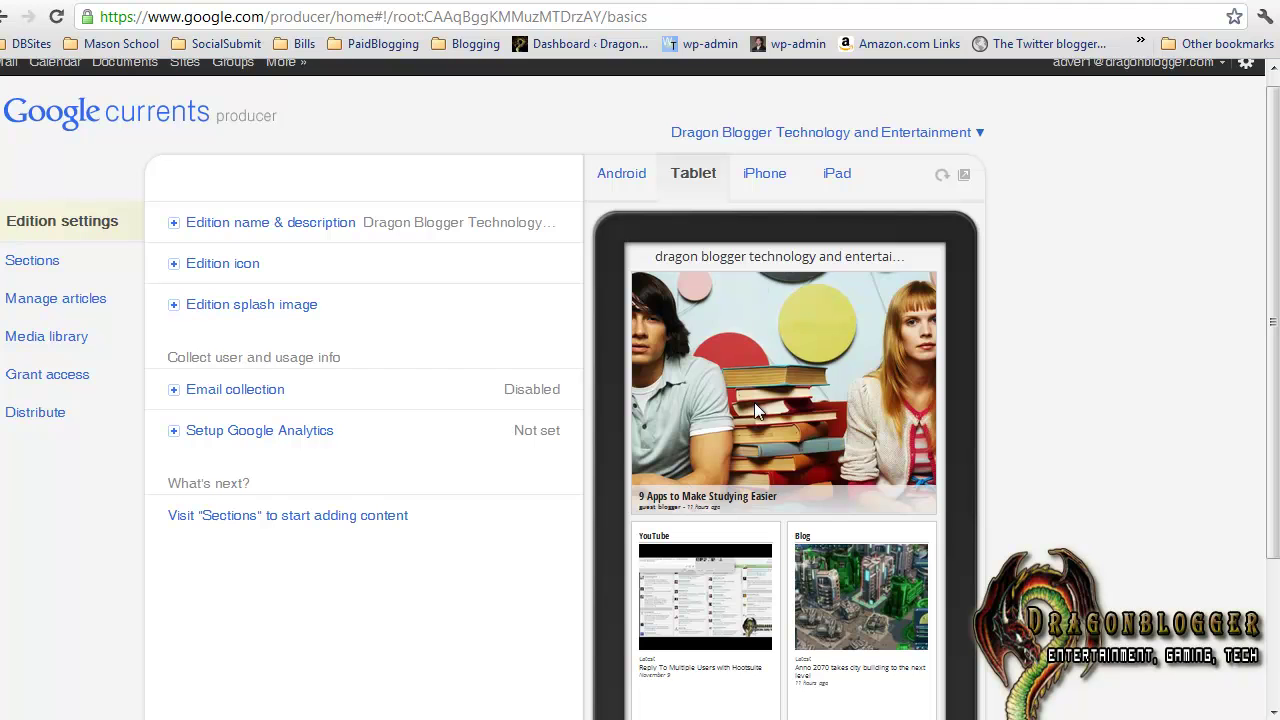
Examine how the edition is laid out in the Android, Tablet, iPhone and iPad previews
left_click(632, 180)
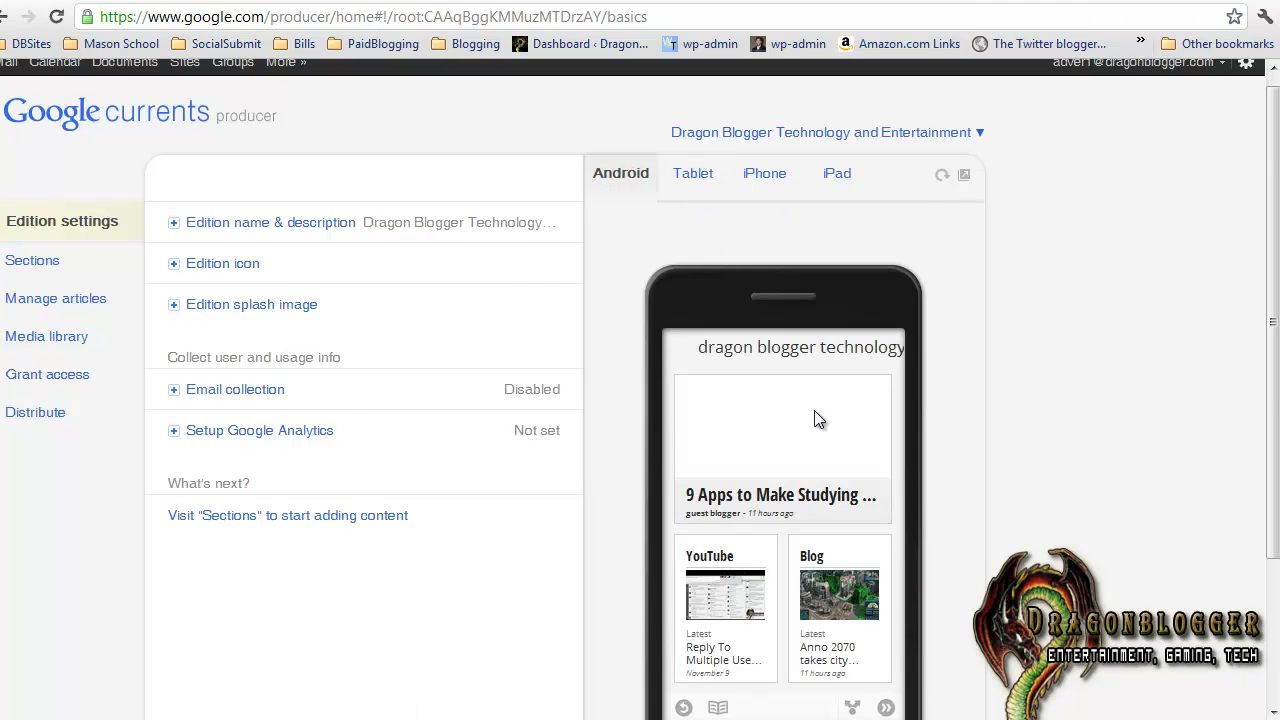
scroll(817, 420, "down", 1)
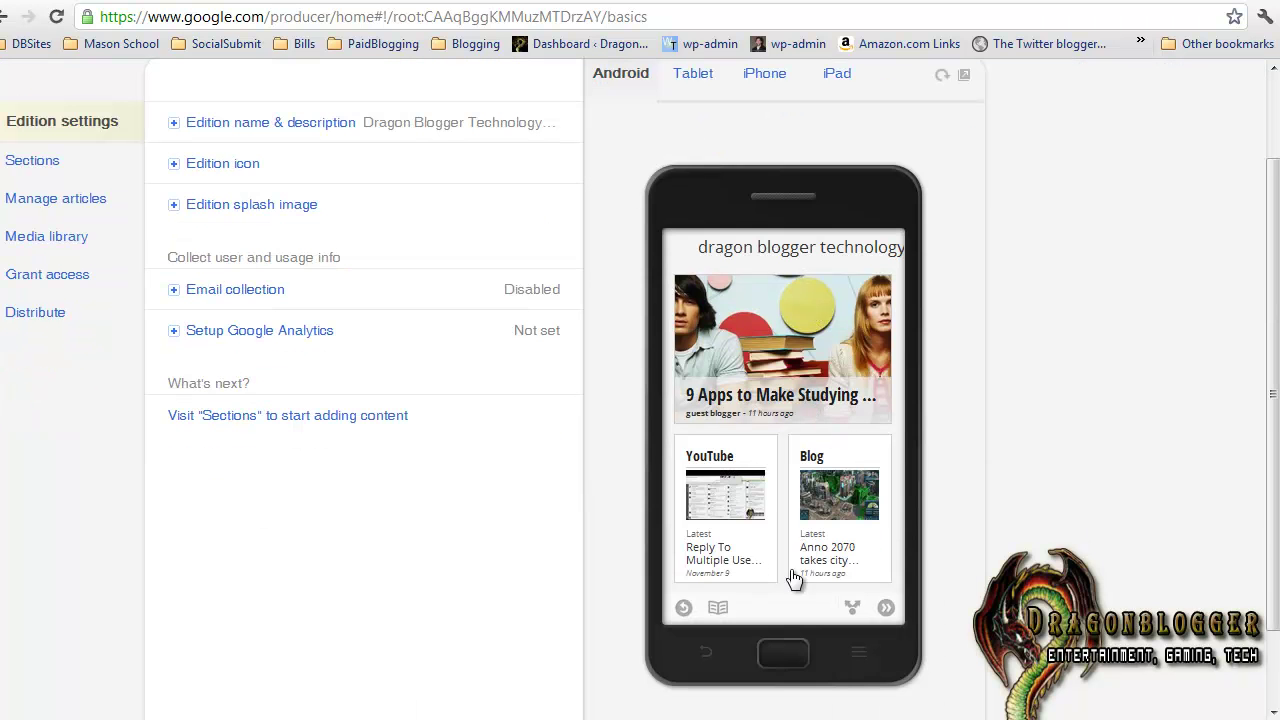
scroll(765, 420, "up", 1)
left_click(712, 199)
scroll(857, 382, "down", 1)
scroll(856, 382, "up", 1)
left_click(791, 210)
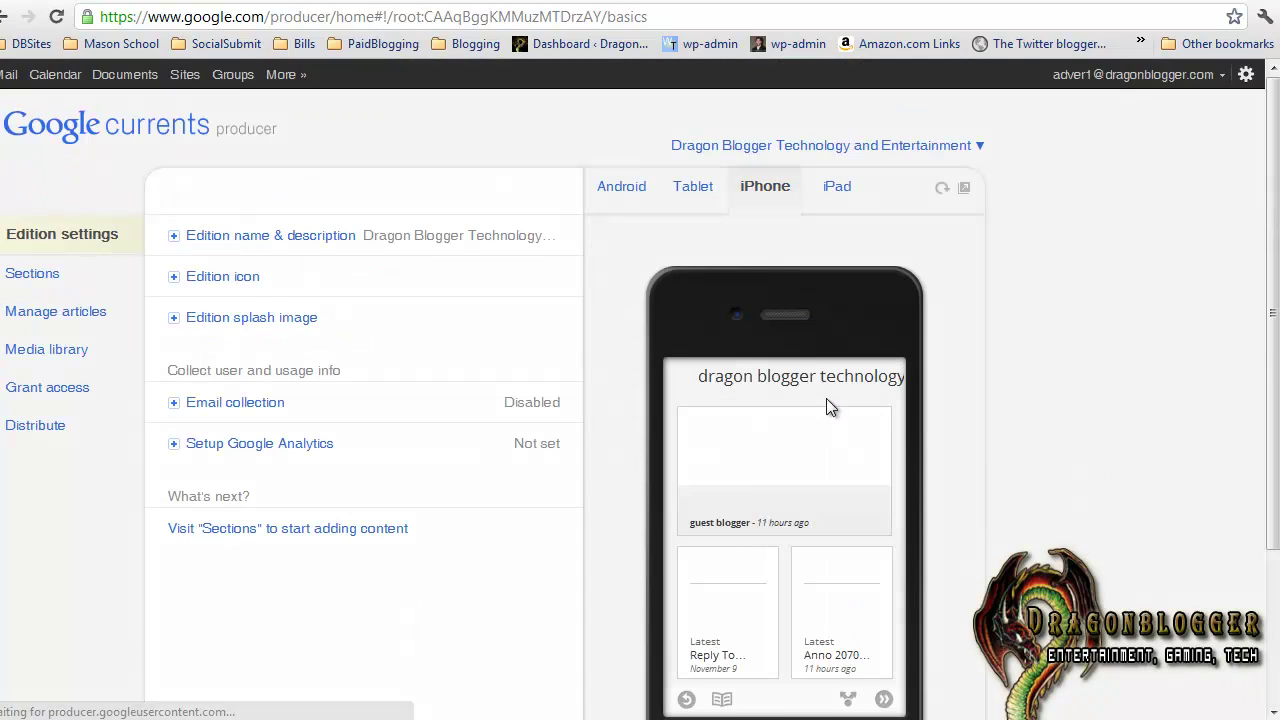
scroll(827, 400, "down", 1)
scroll(826, 404, "up", 1)
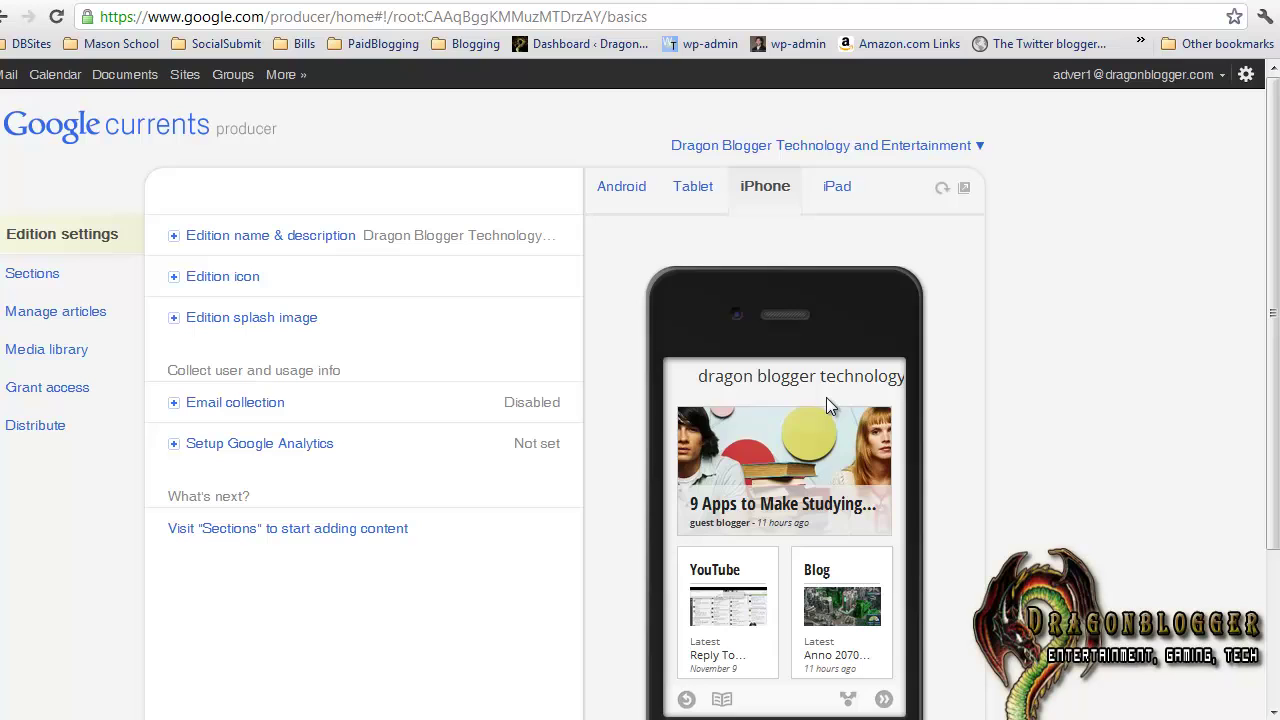
left_click(835, 200)
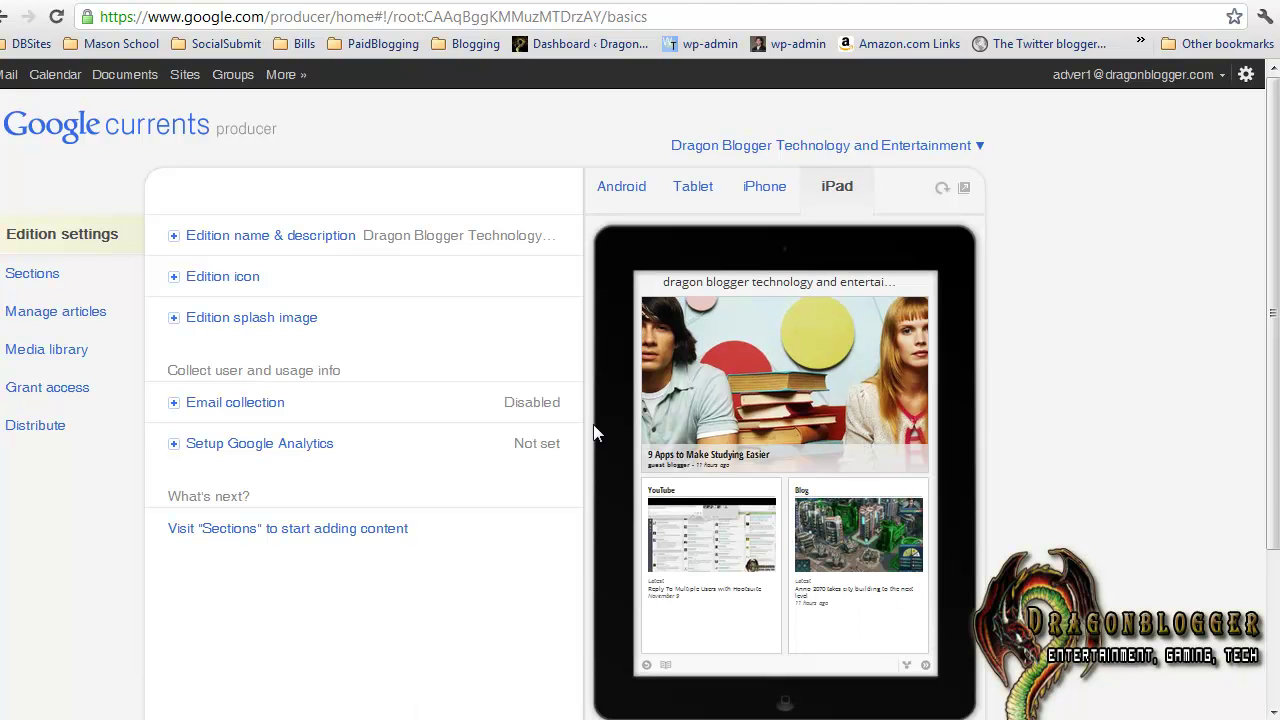
Set the edition's description to "Technology and Entertainment Portal" and its category to Science & Tech, and save the changes
left_click(174, 240)
left_click(259, 398)
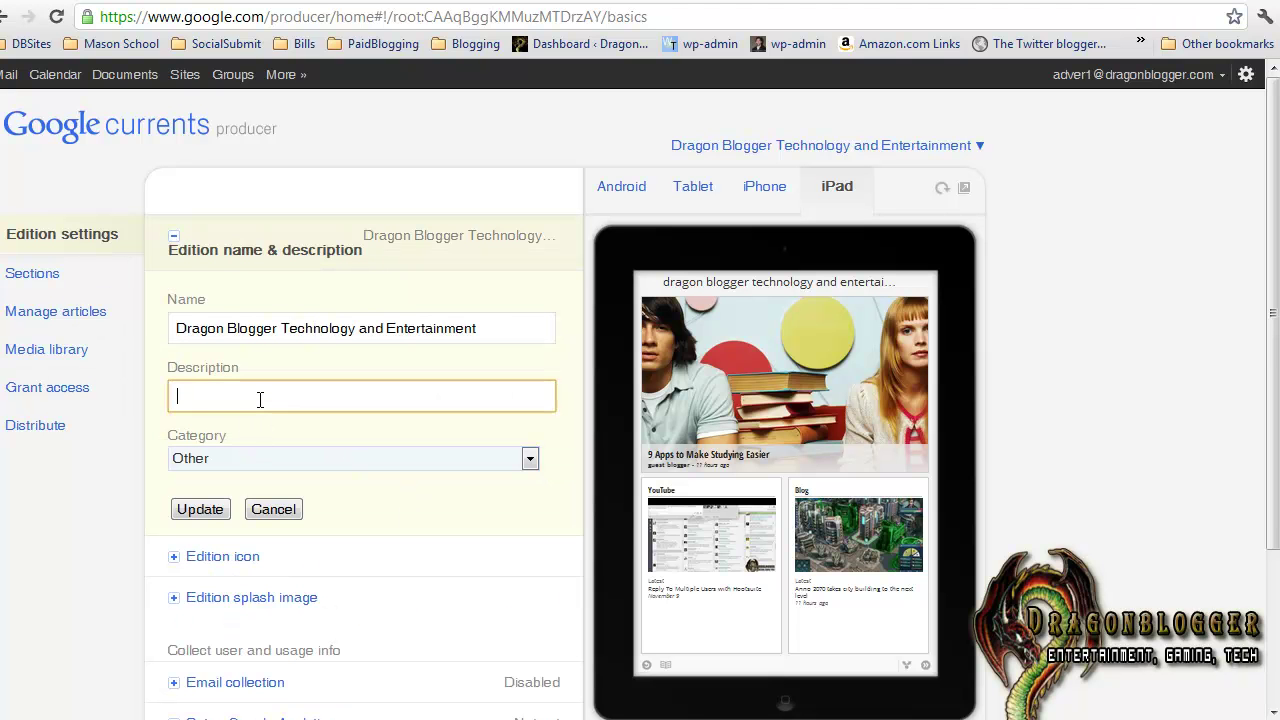
type("Technology and Entertainment Pota")
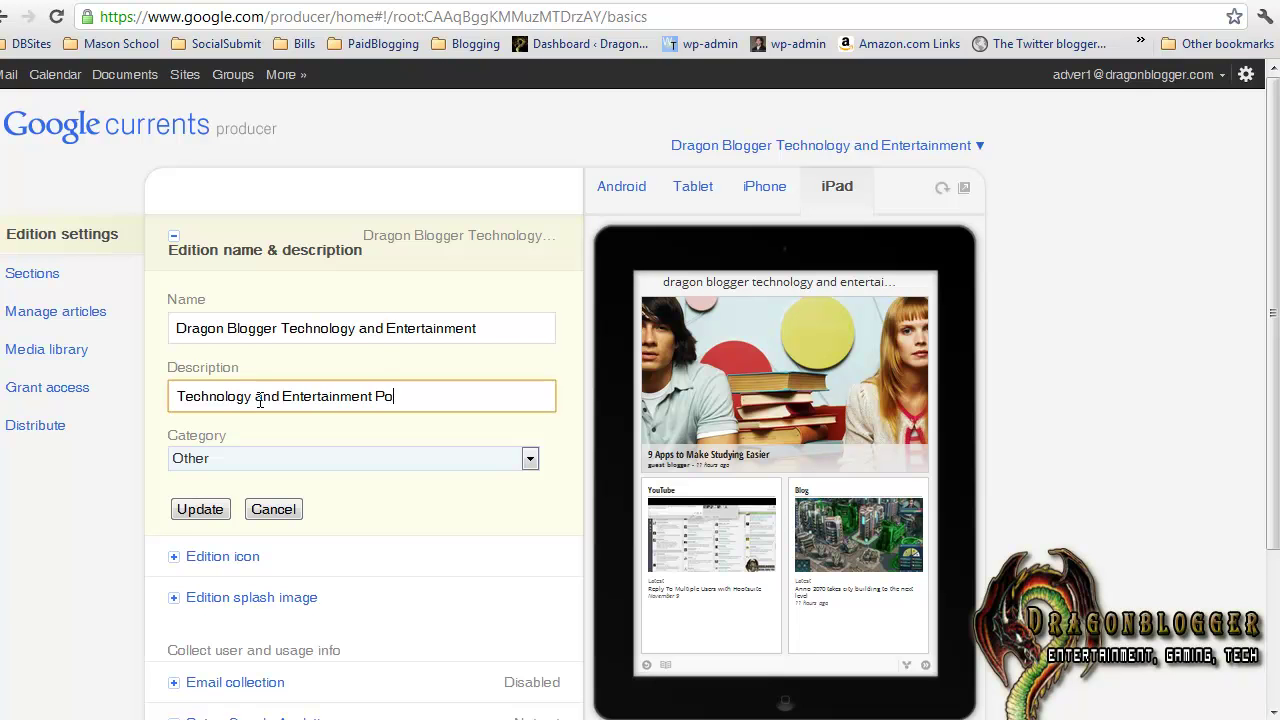
key("BackSpace")
key("BackSpace")
type("rtal")
left_click(219, 461)
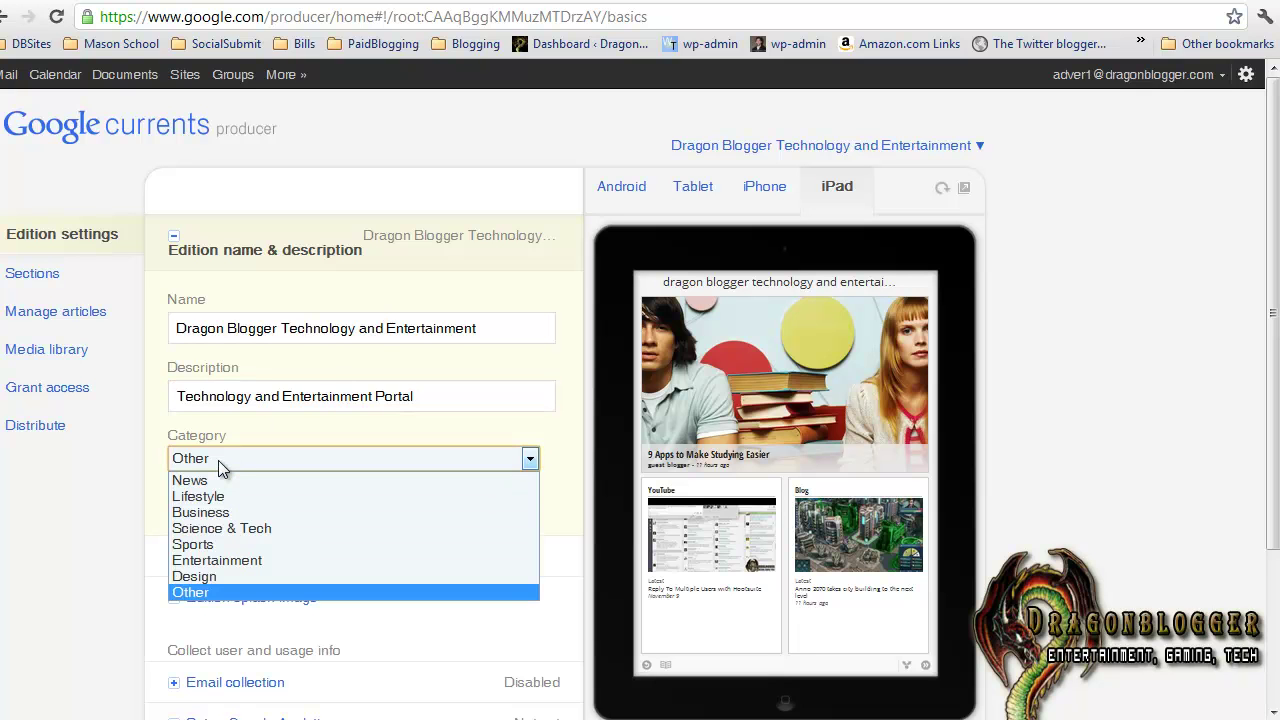
left_click(253, 530)
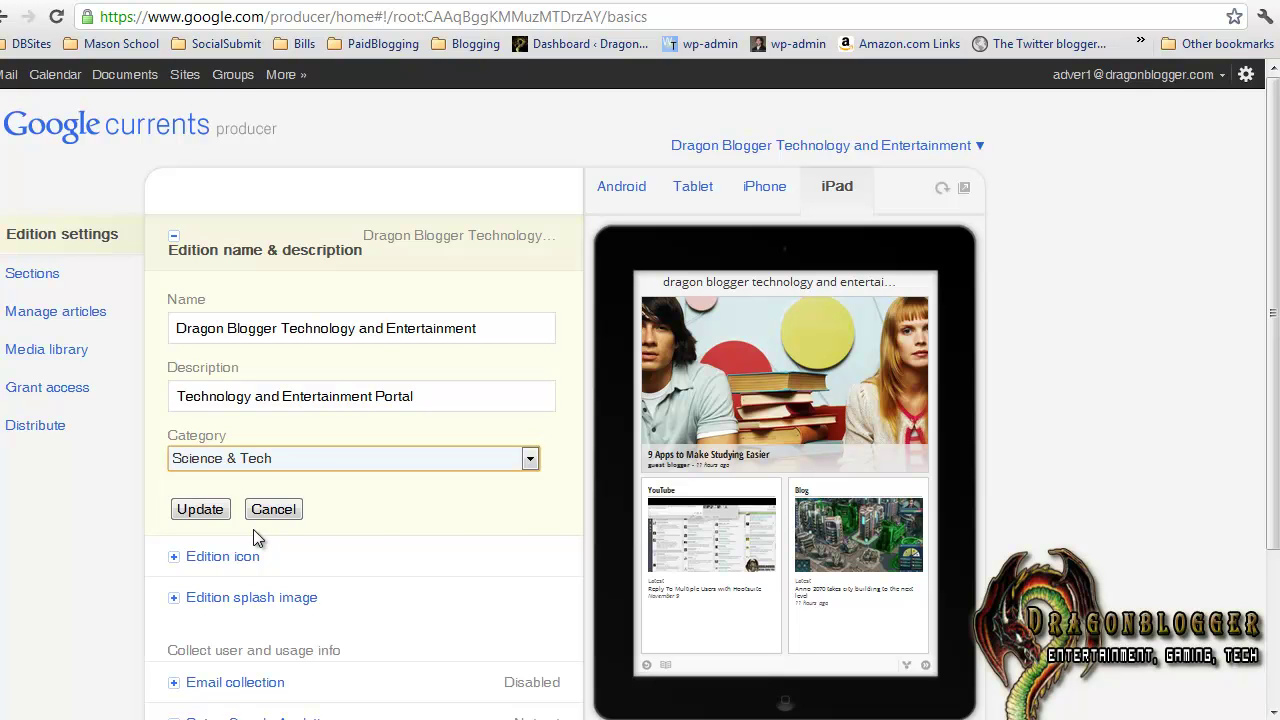
left_click(190, 509)
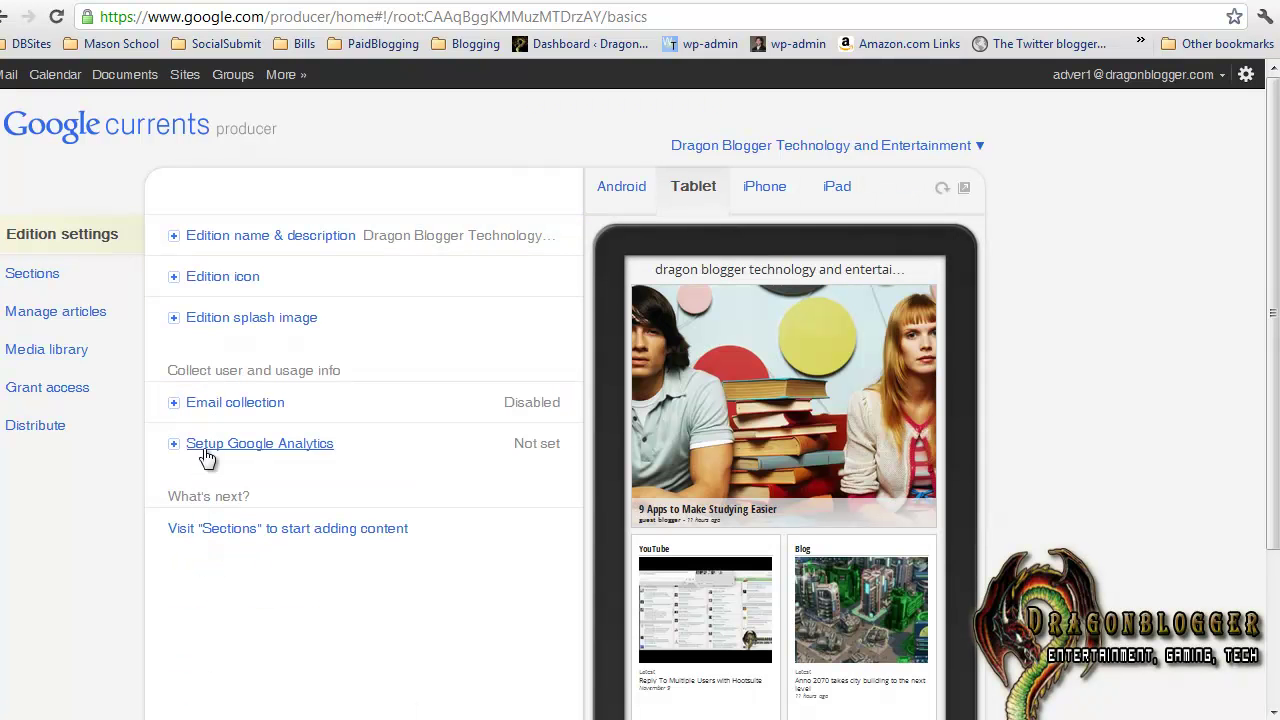
Upload 125dragonblogger.png from the logos folder as the edition icon and save it
left_click(176, 281)
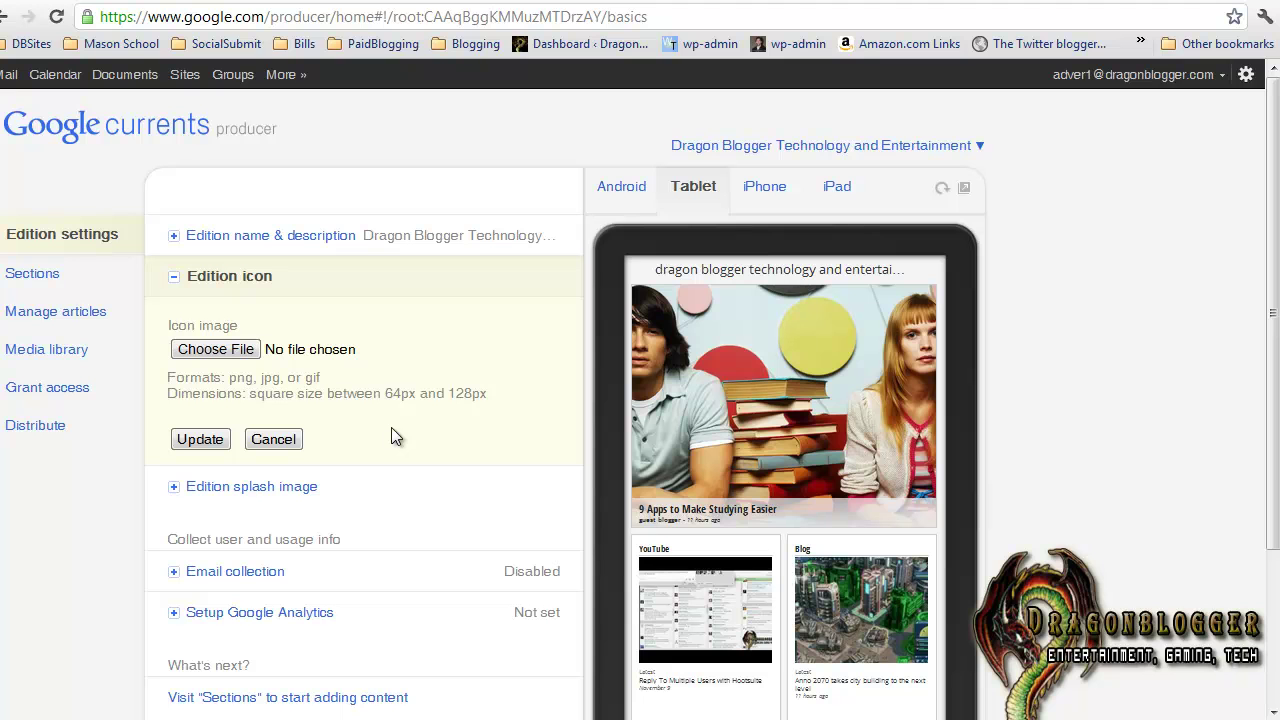
left_click(216, 349)
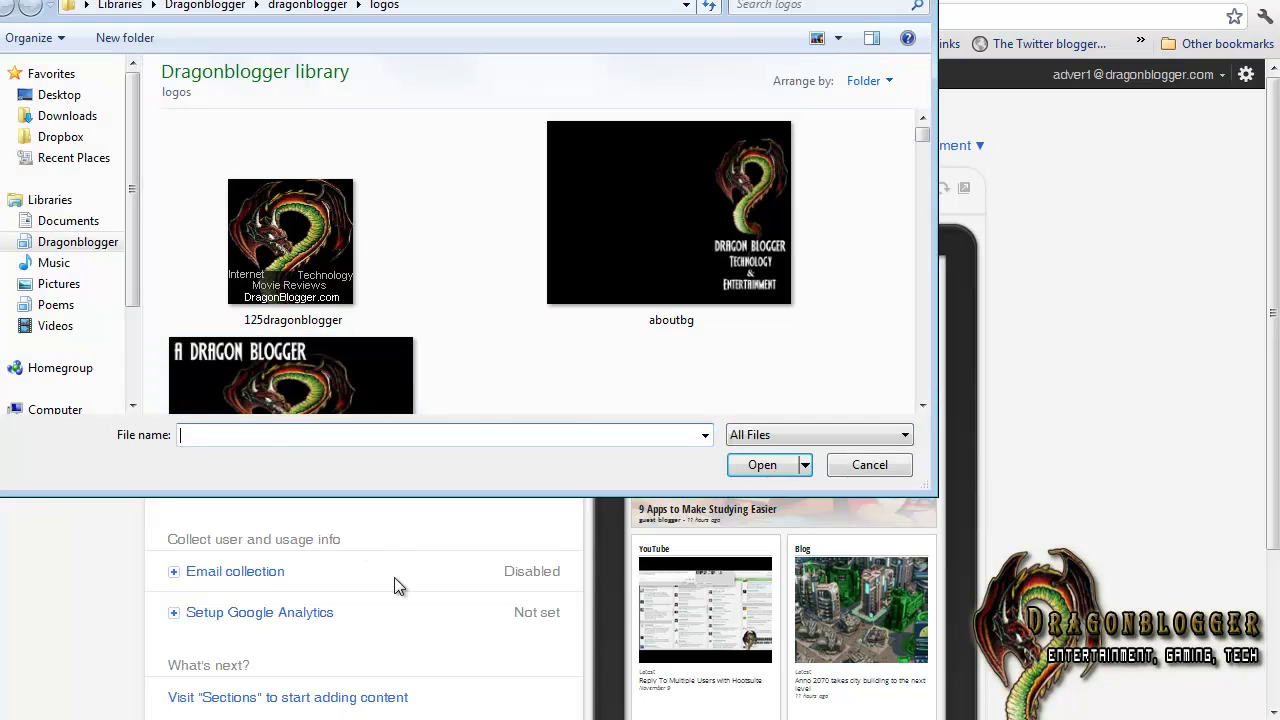
left_click(311, 251)
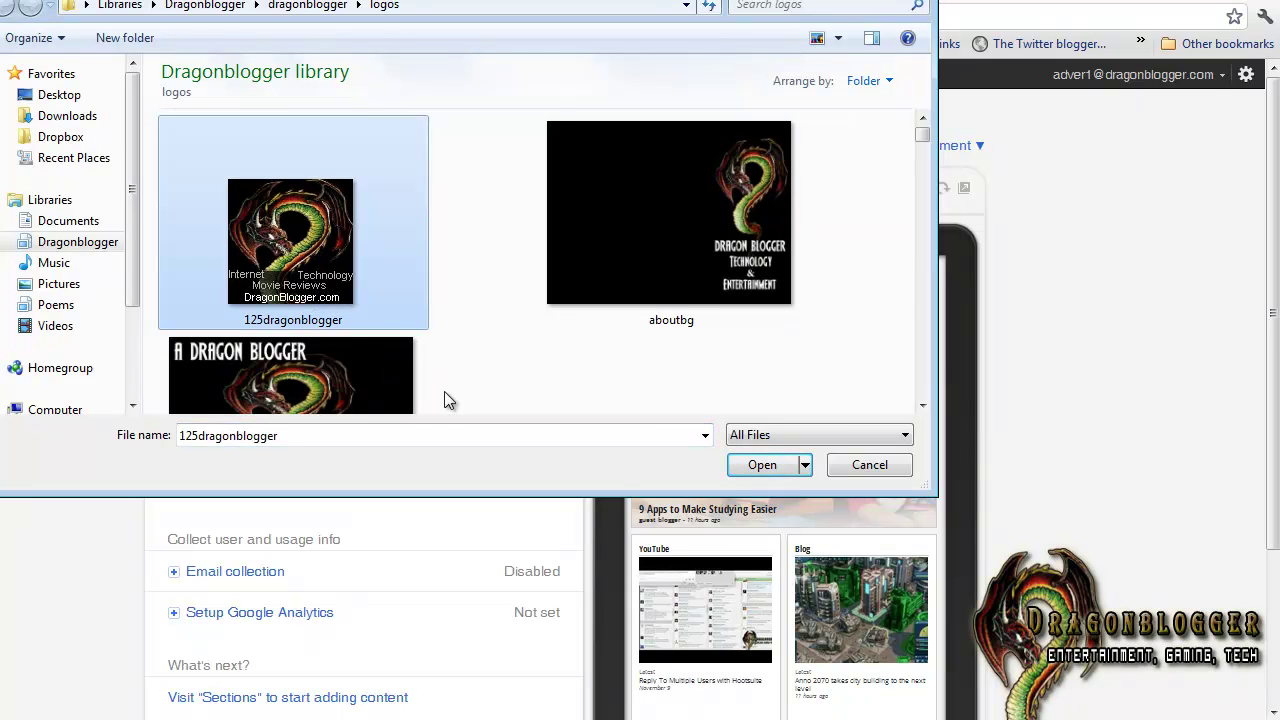
left_click(760, 467)
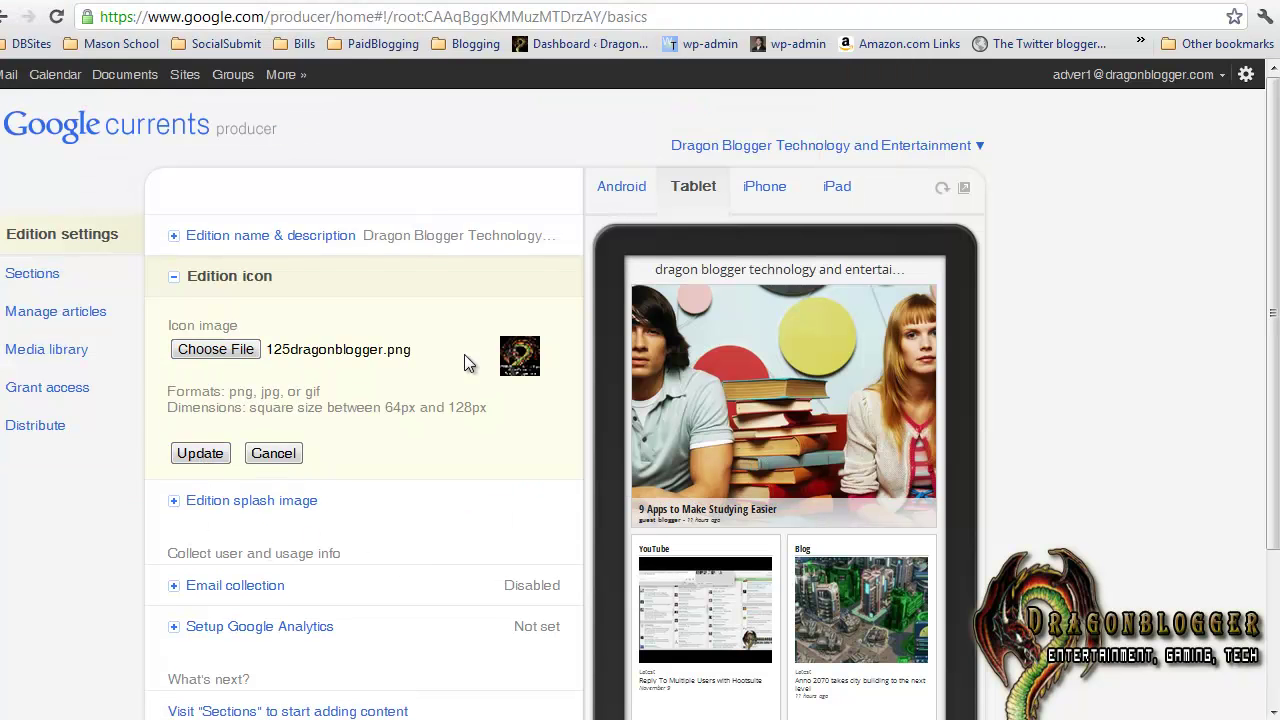
left_click(207, 452)
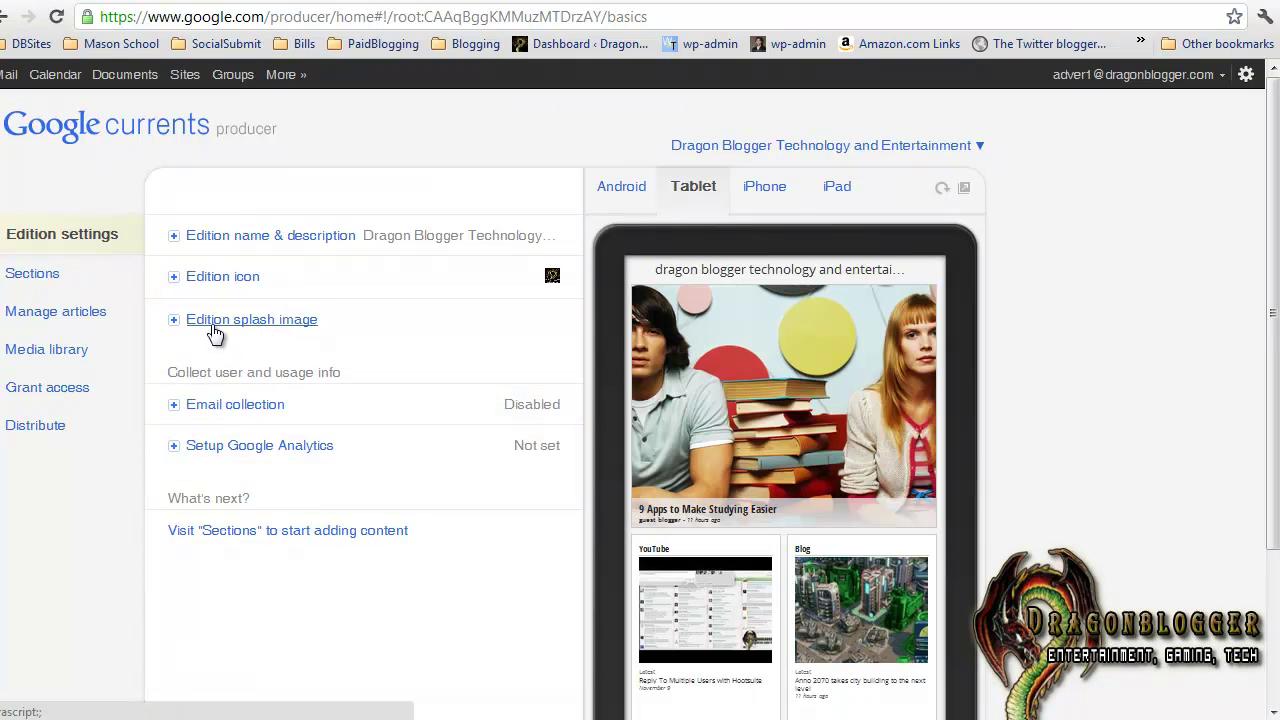
Upload 125dragonblogger.png from the logos folder as the edition splash image and save it
left_click(177, 332)
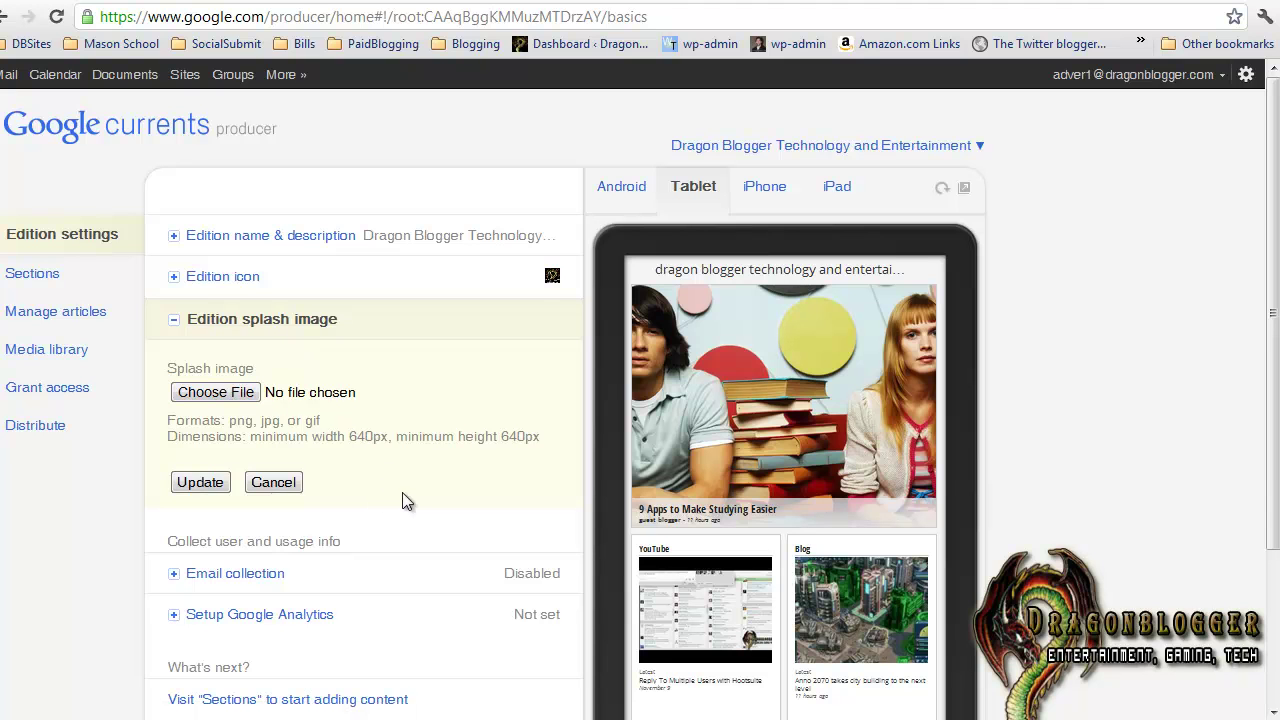
left_click(197, 392)
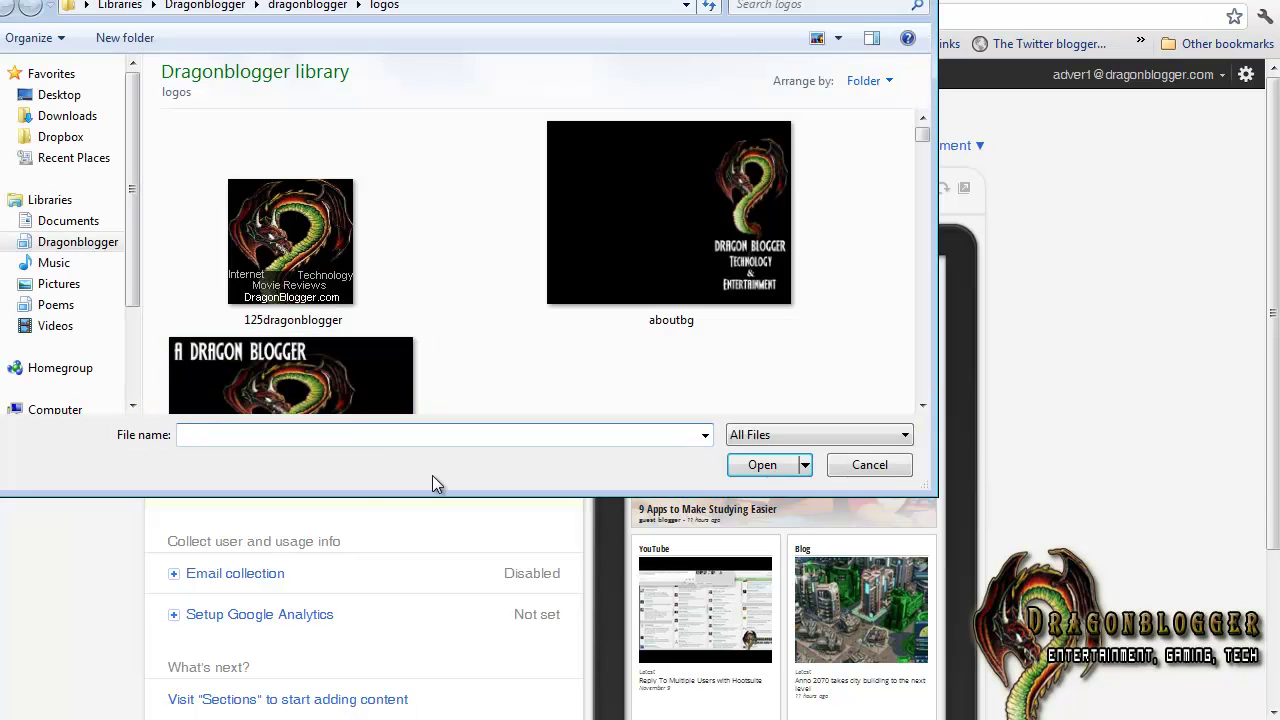
left_click(305, 258)
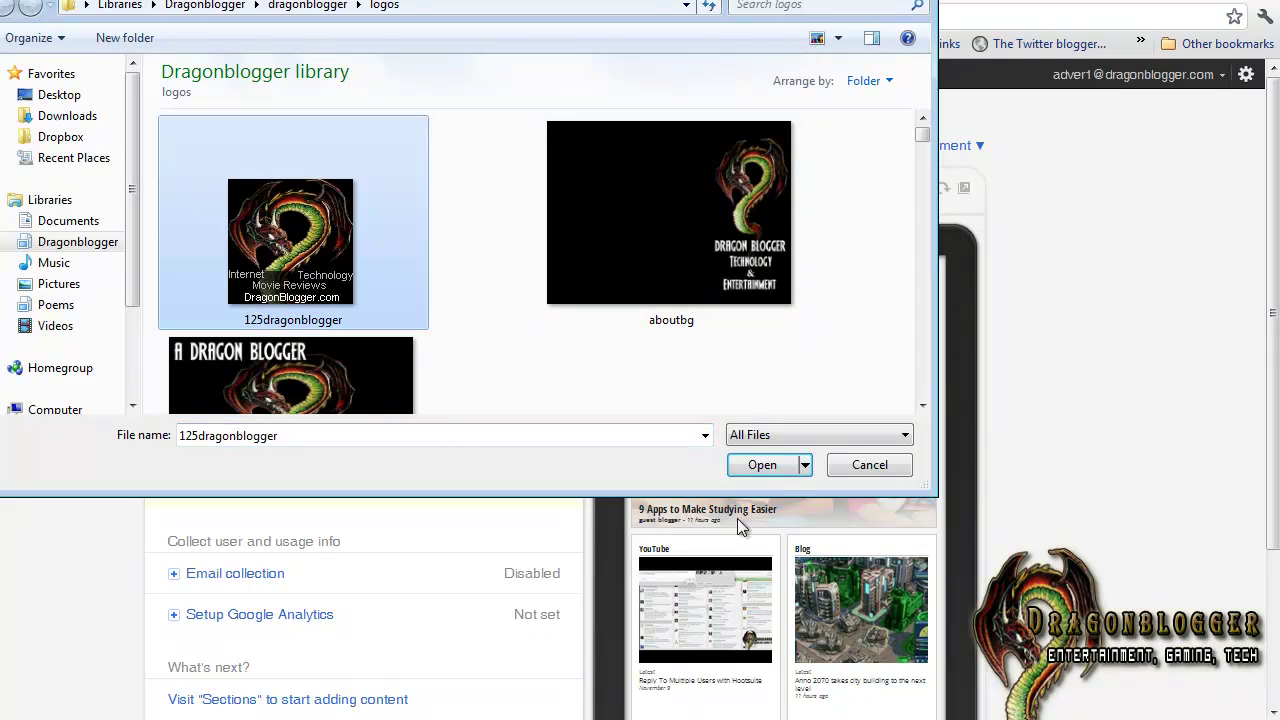
left_click(762, 466)
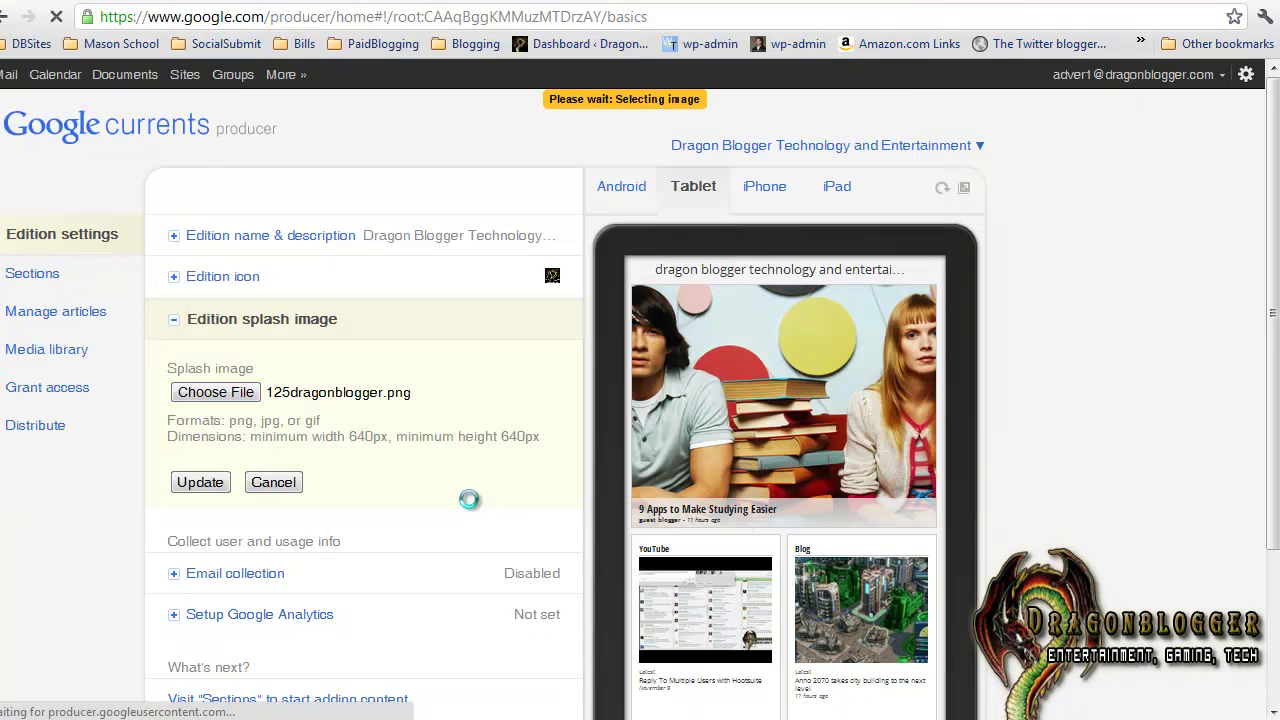
left_click(202, 498)
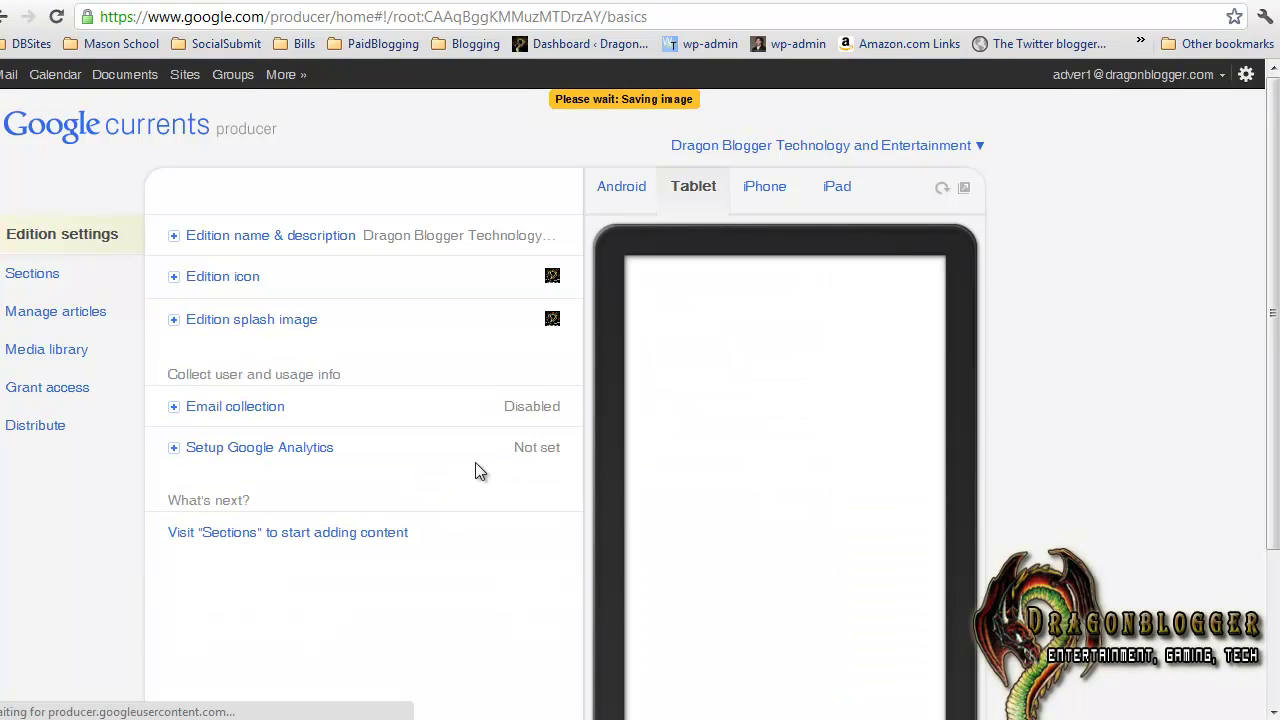
Review the email collection status options and the Google Analytics ID setting without changing either
left_click(177, 410)
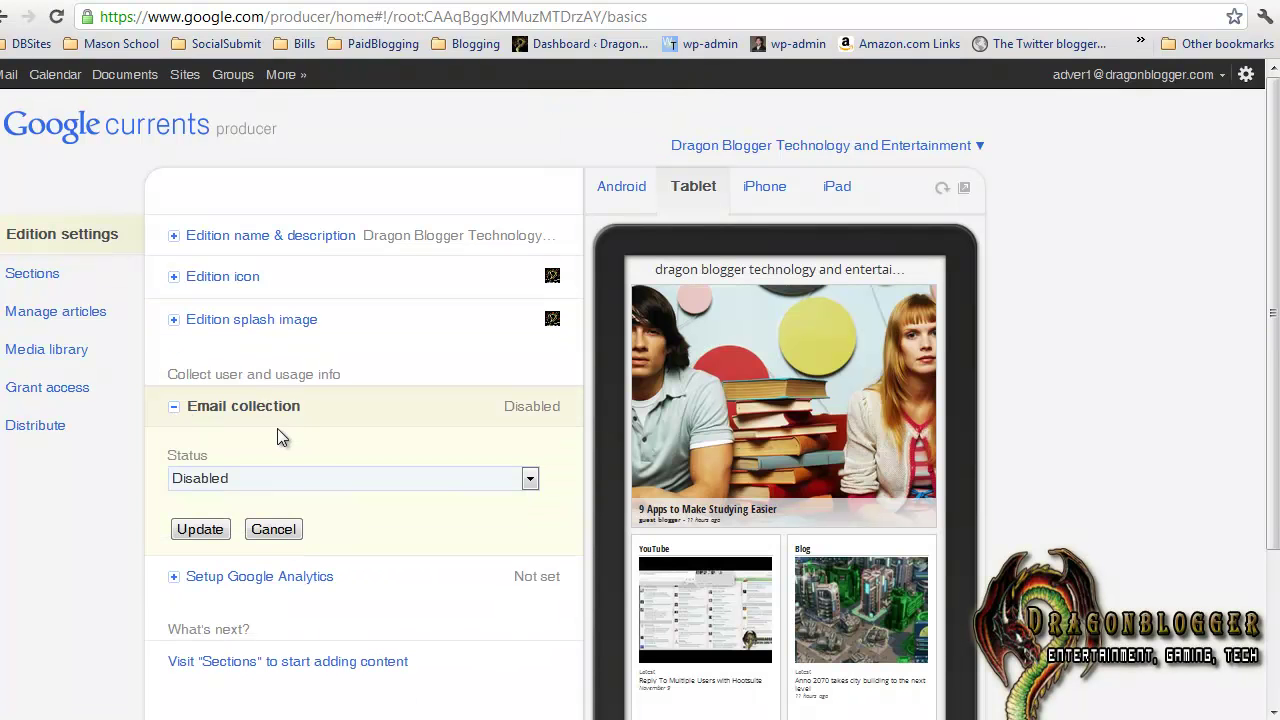
left_click(282, 482)
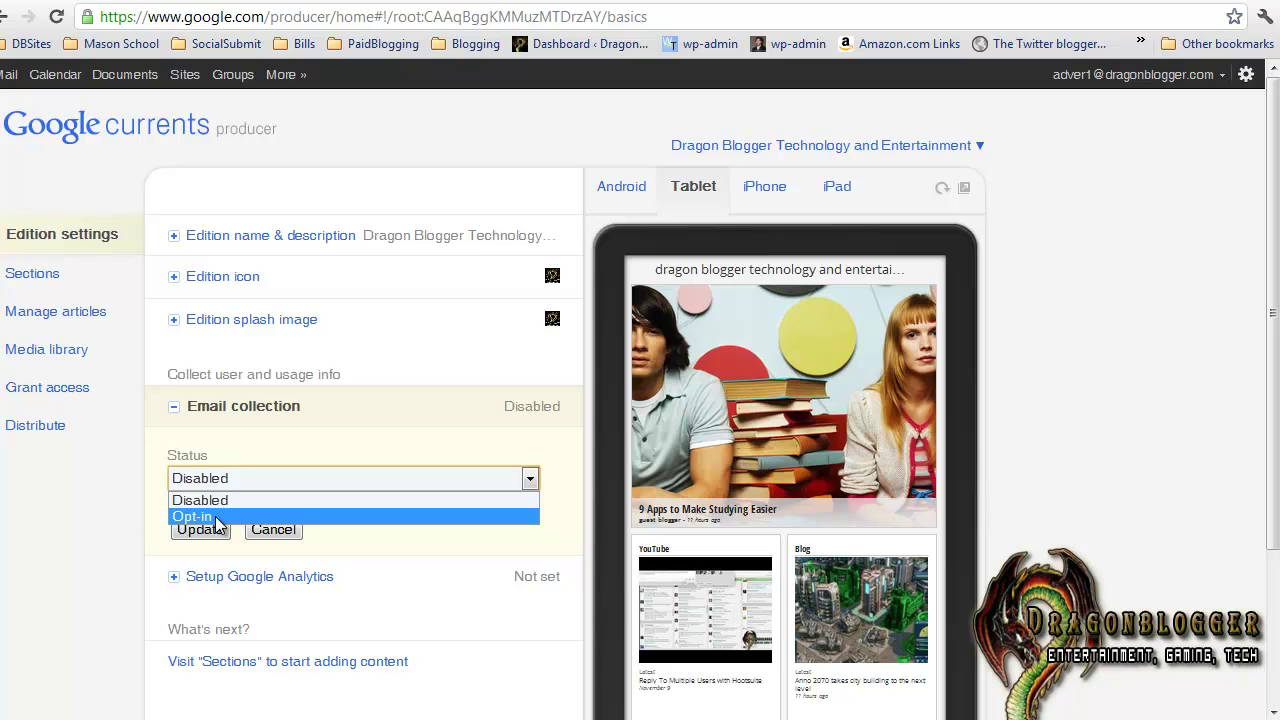
left_click(306, 443)
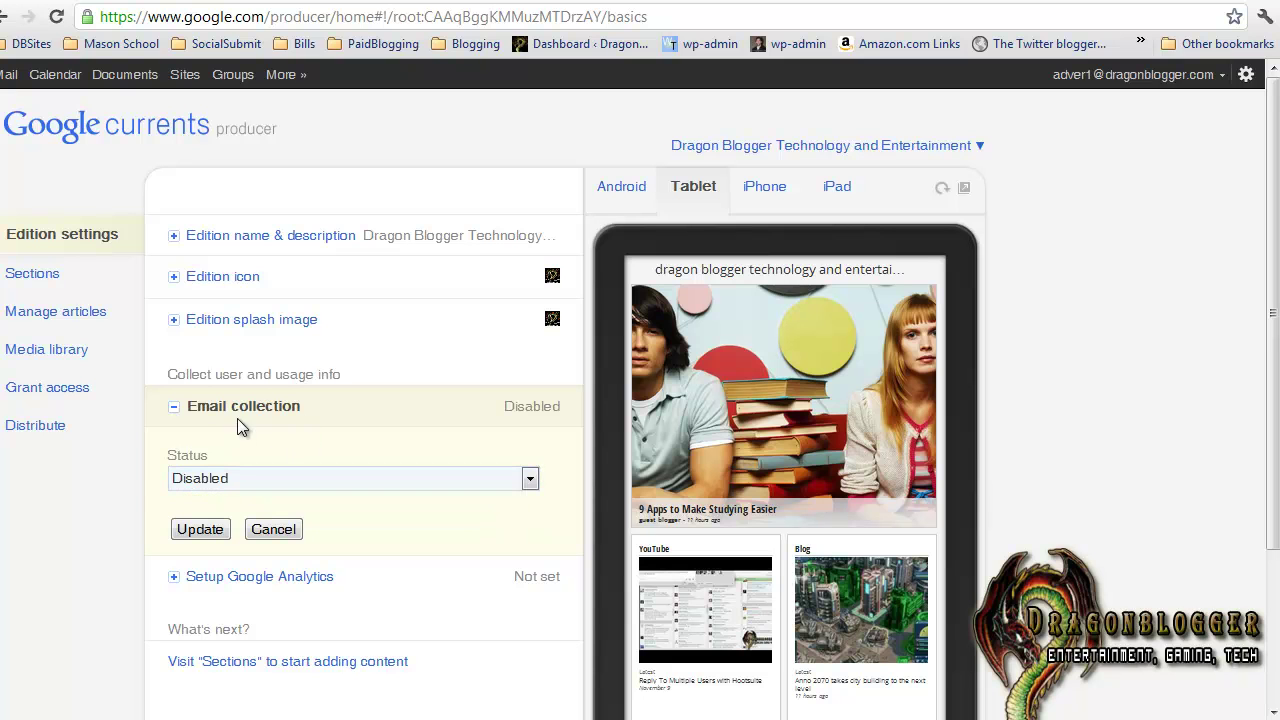
left_click(174, 410)
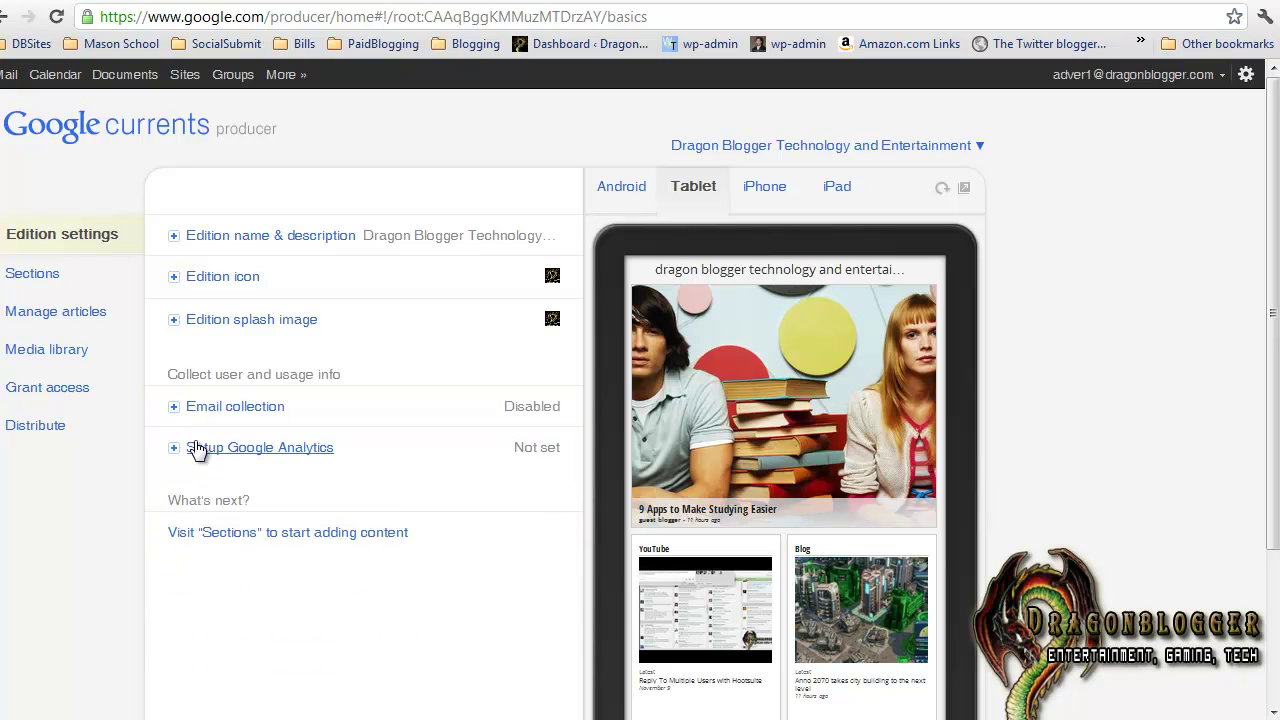
left_click(173, 450)
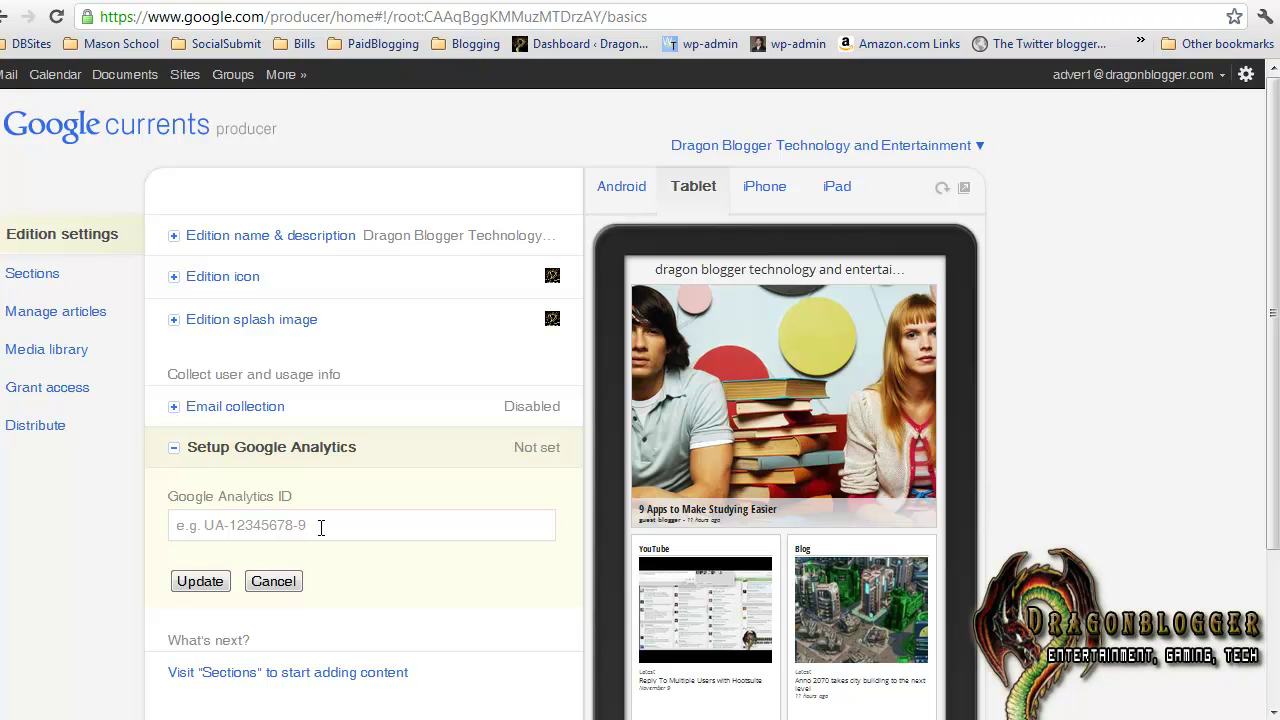
key("Escape")
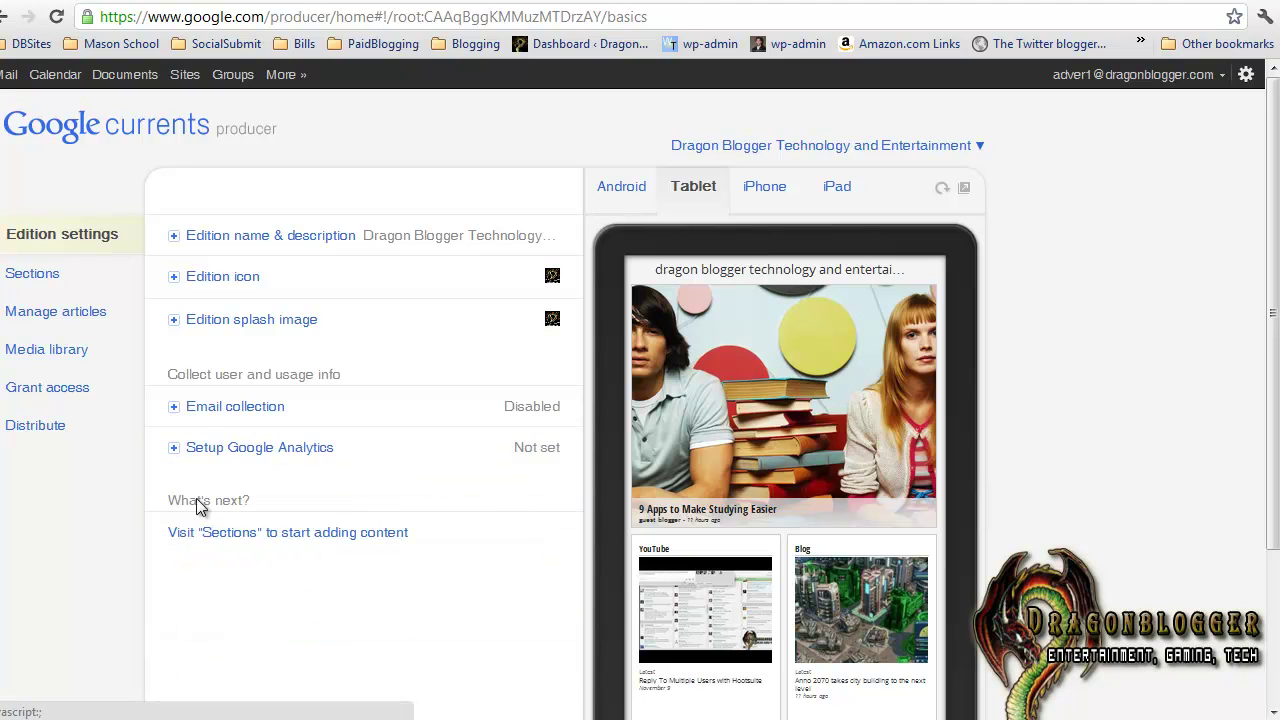
Review the section types available to add and open the table of contents name setting
left_click(40, 276)
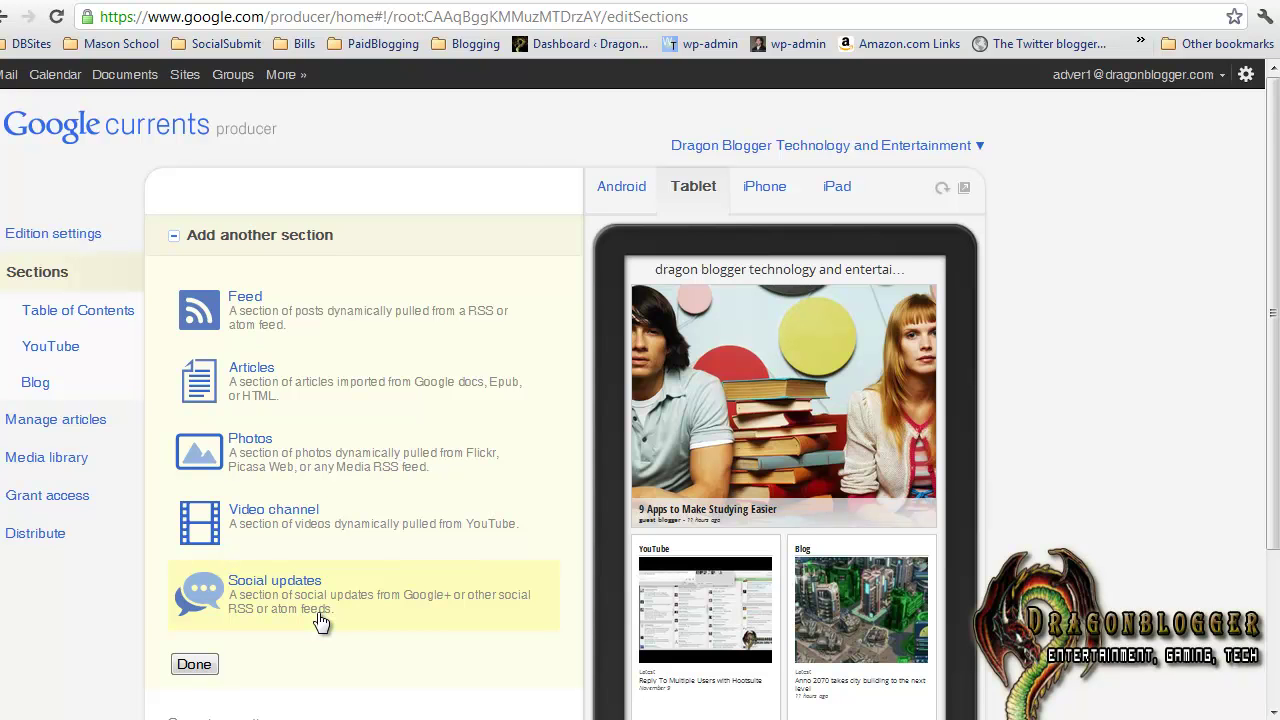
scroll(340, 567, "down", 1)
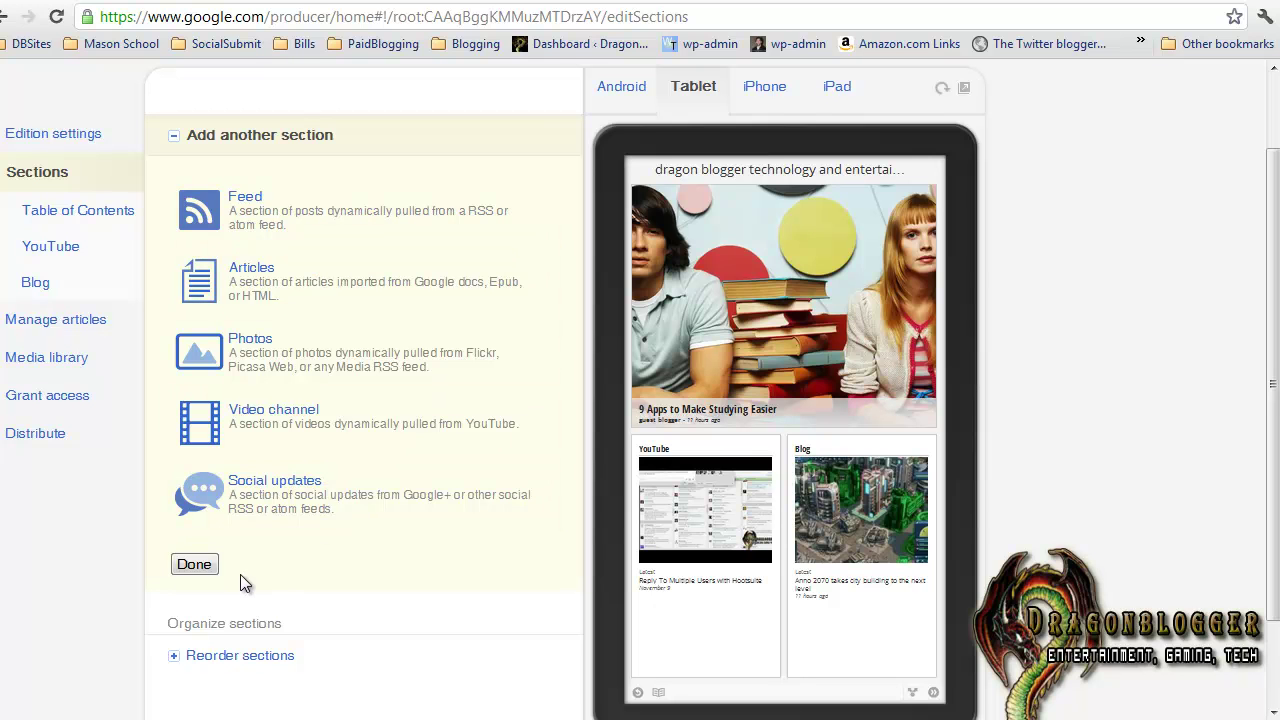
left_click(103, 215)
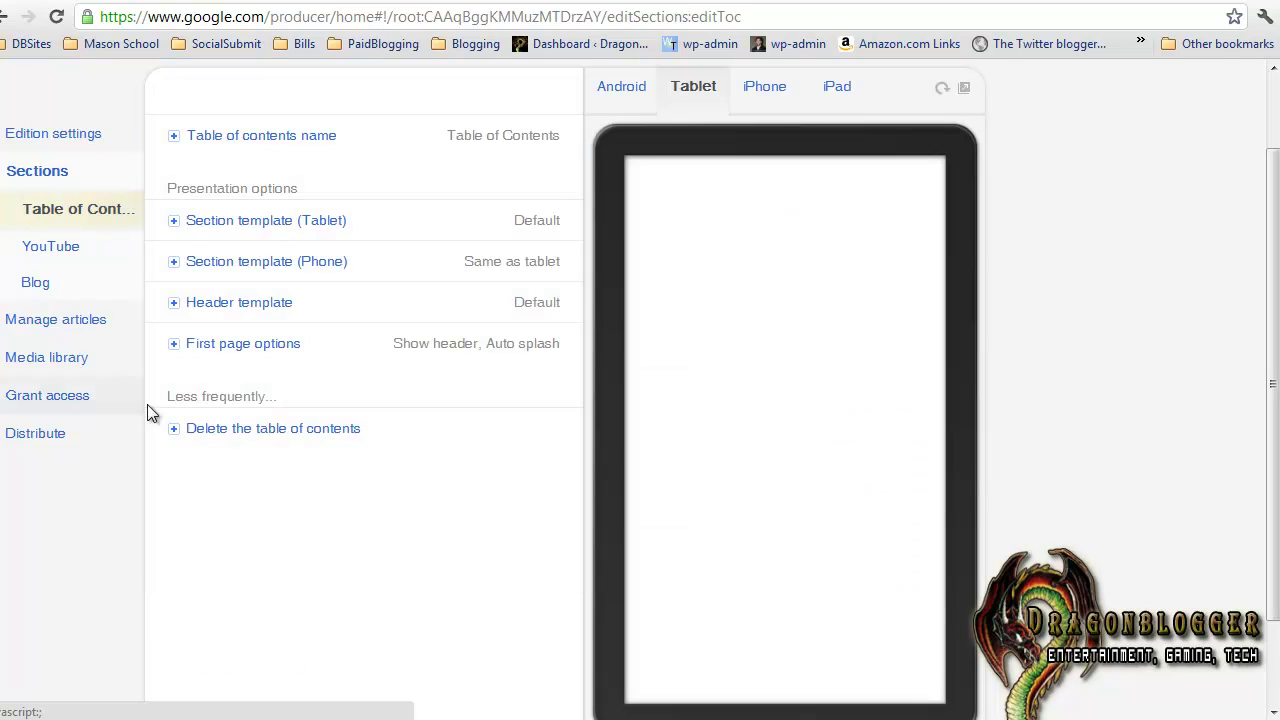
left_click(170, 138)
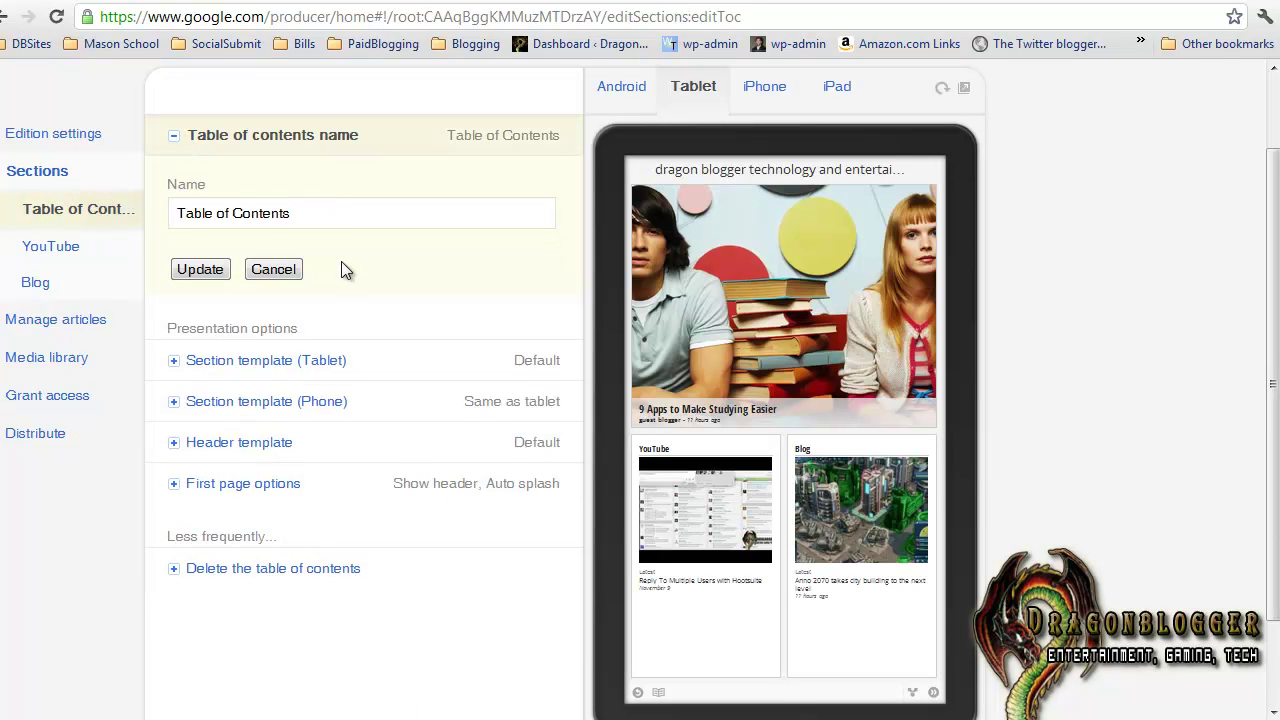
Review the table of contents' tablet and phone section templates and its header template without changing them
left_click(276, 268)
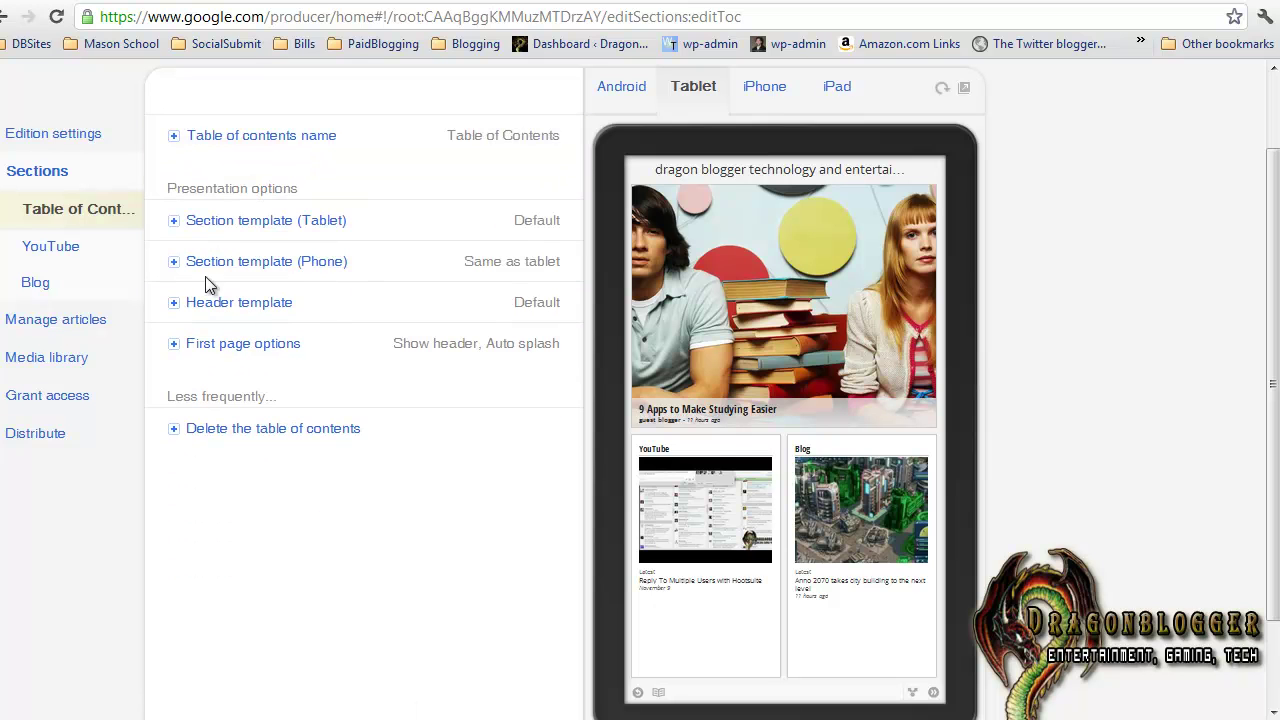
left_click(182, 224)
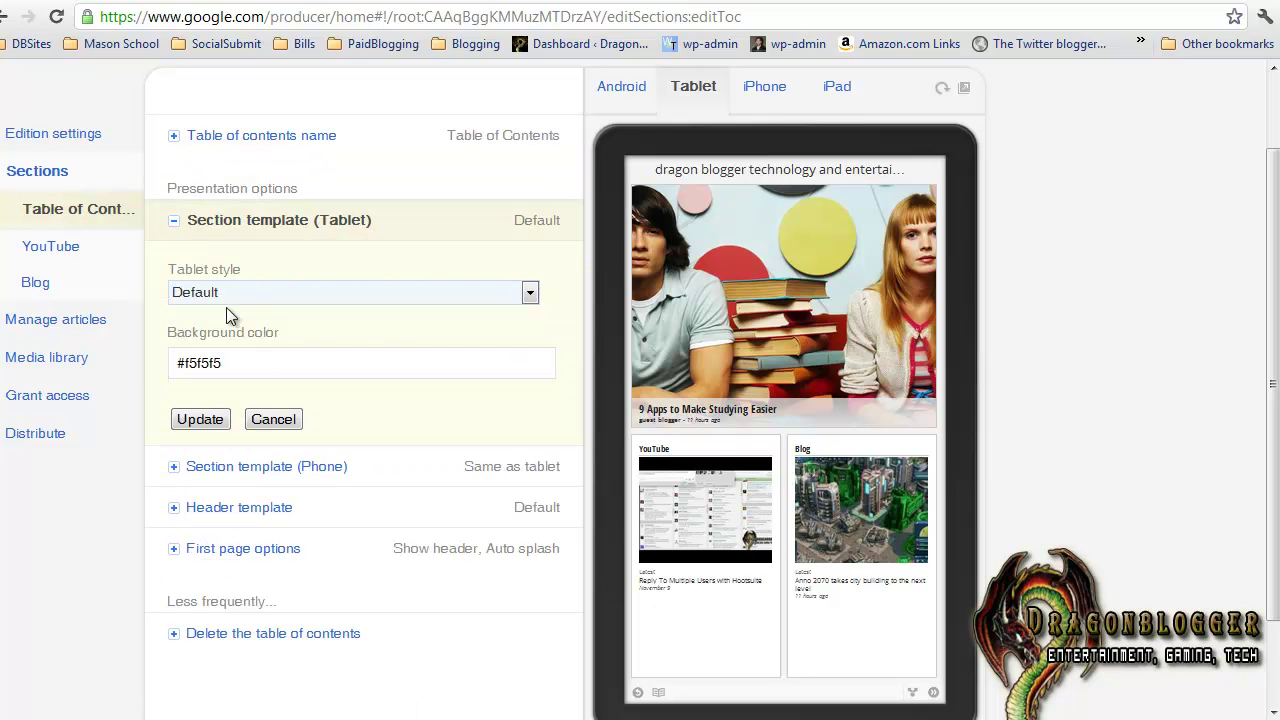
left_click(171, 476)
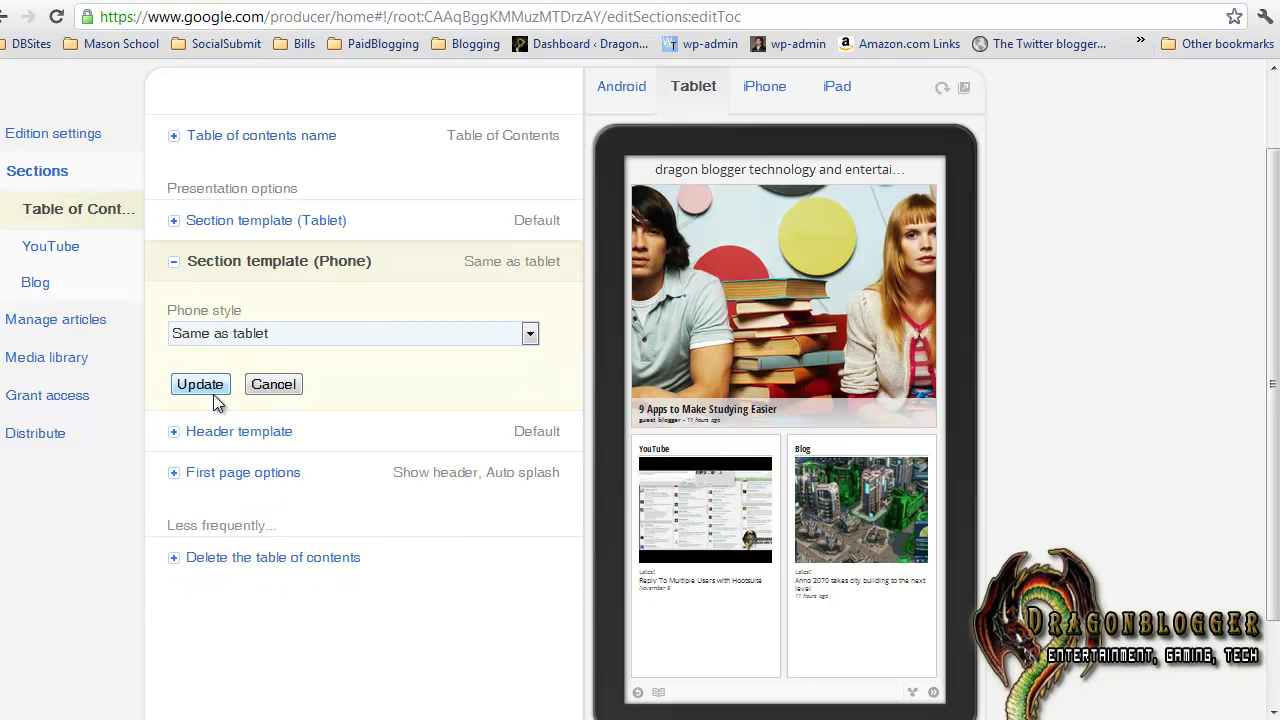
left_click(173, 433)
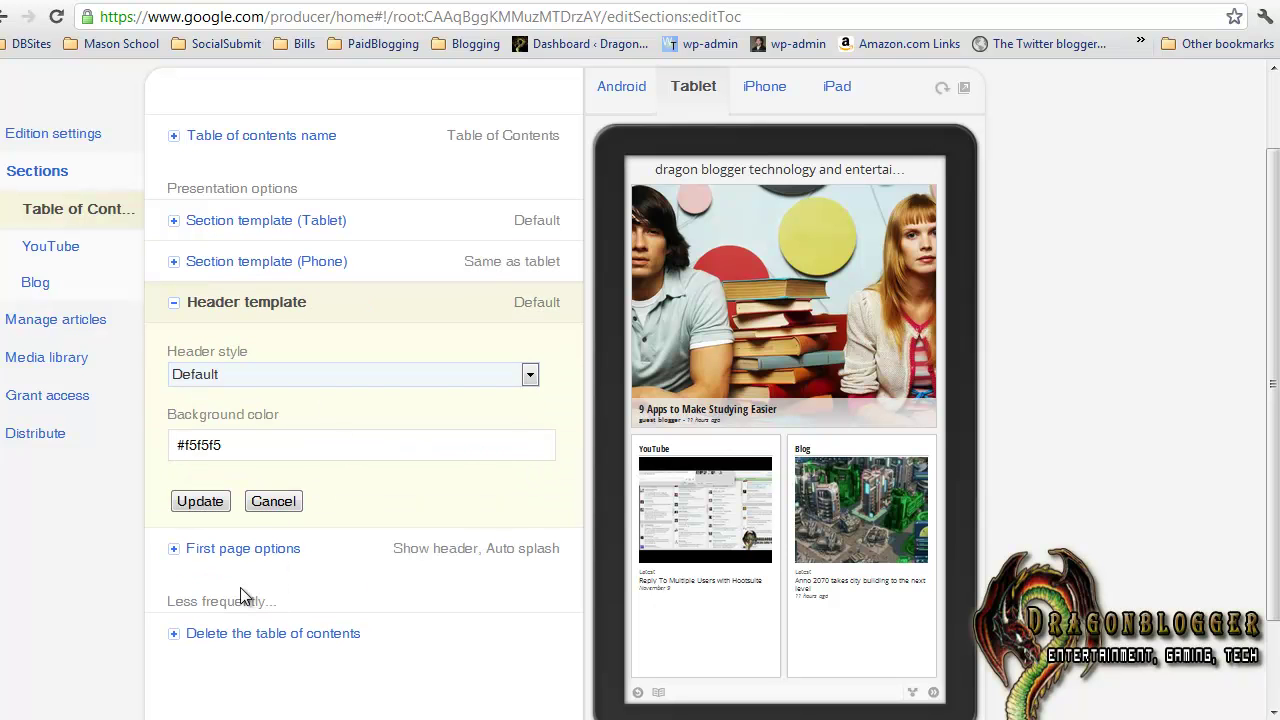
left_click(175, 550)
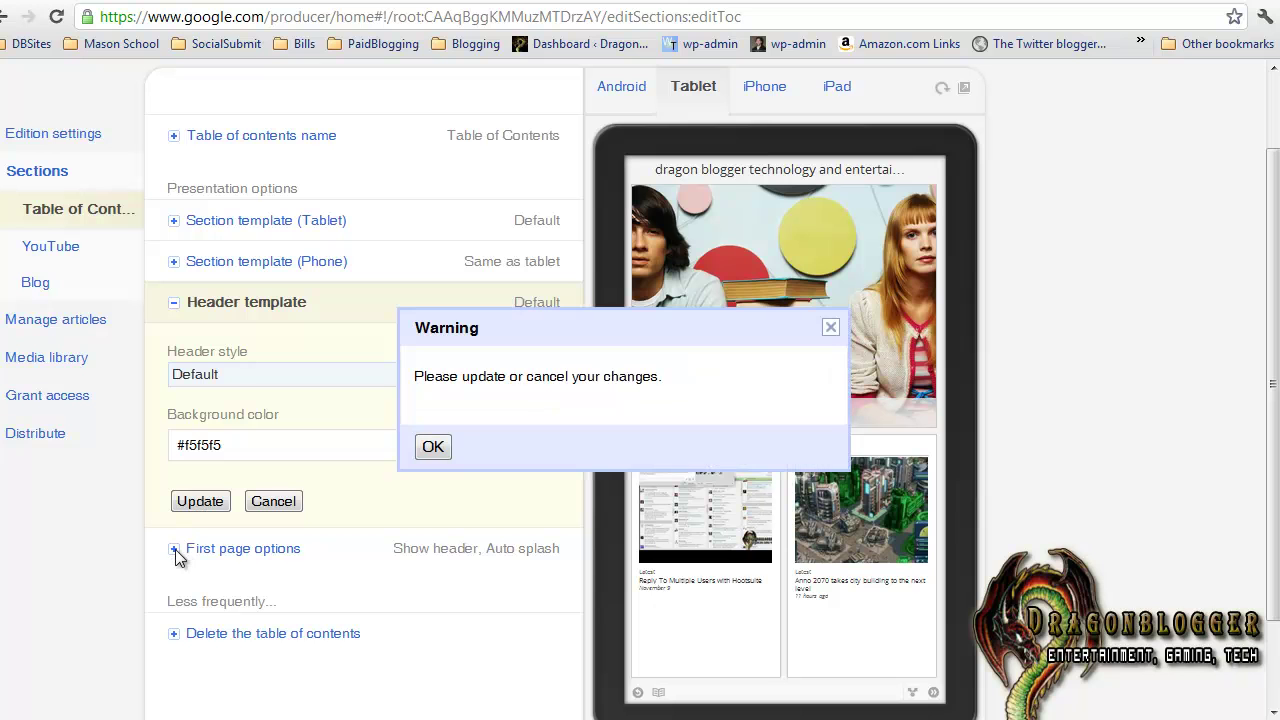
left_click(828, 320)
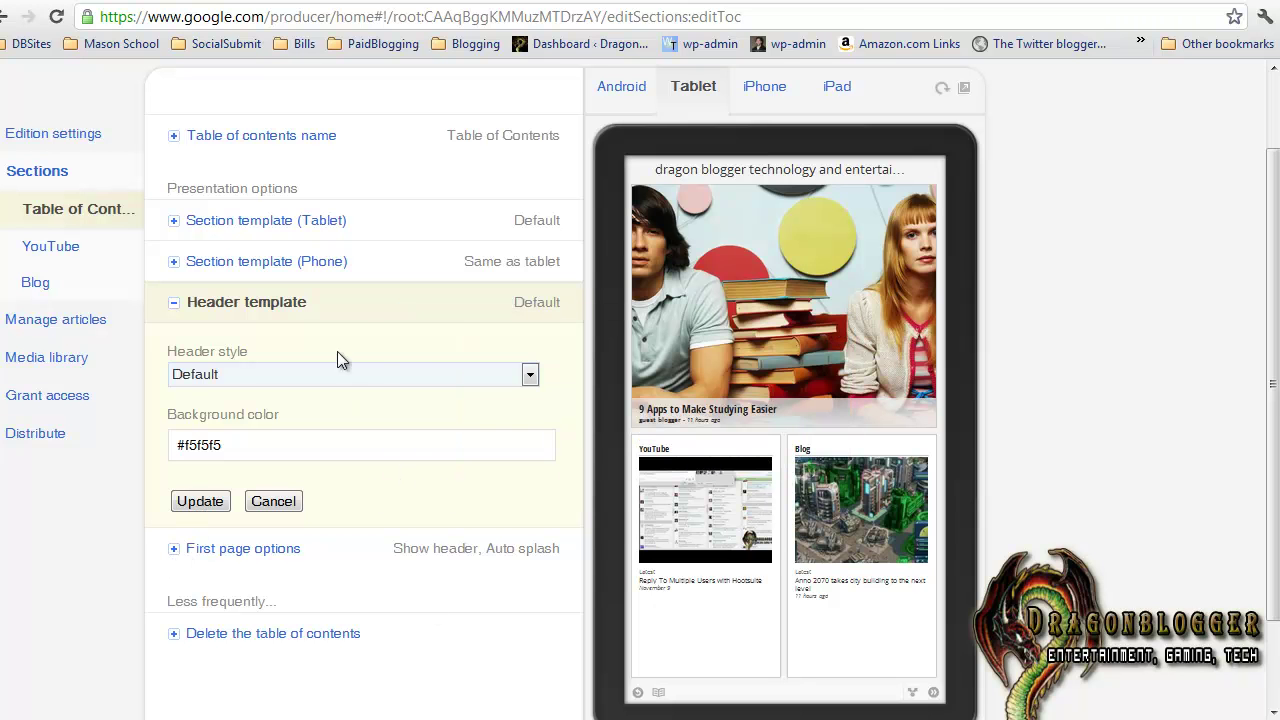
Review the YouTube section's content source and phone template, and the Blog section's settings
left_click(62, 248)
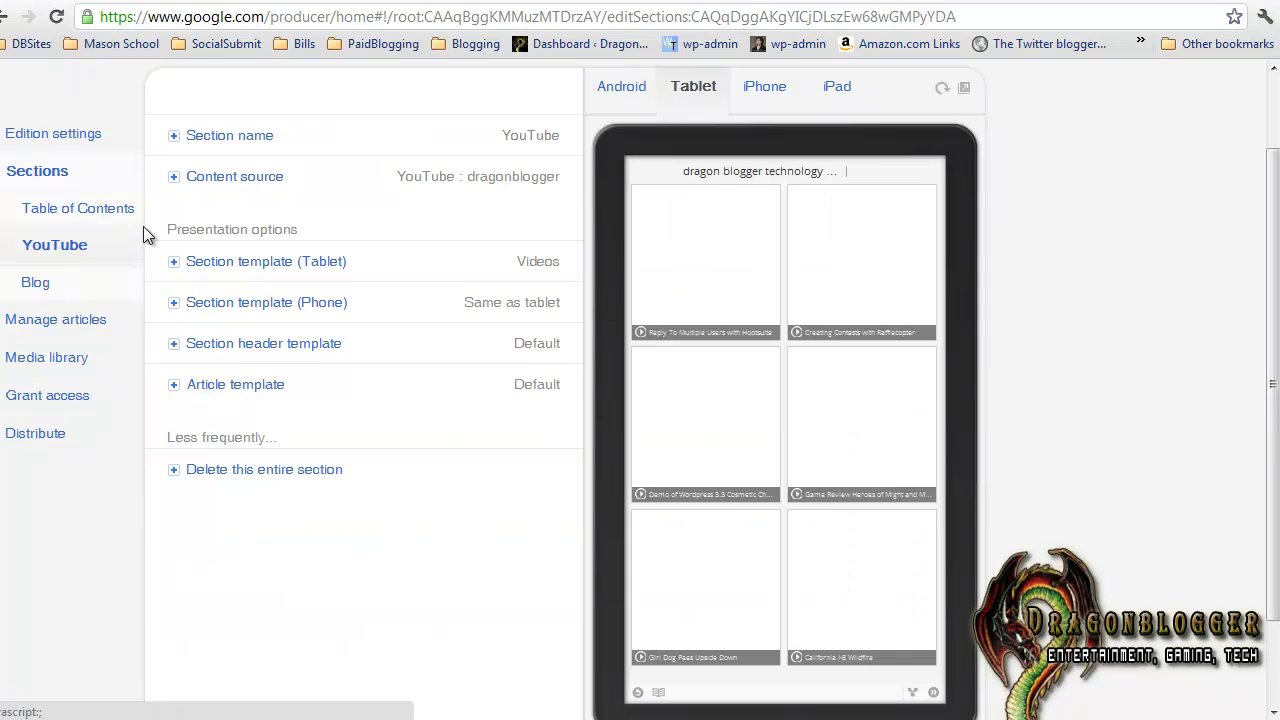
left_click(173, 178)
left_click(173, 178)
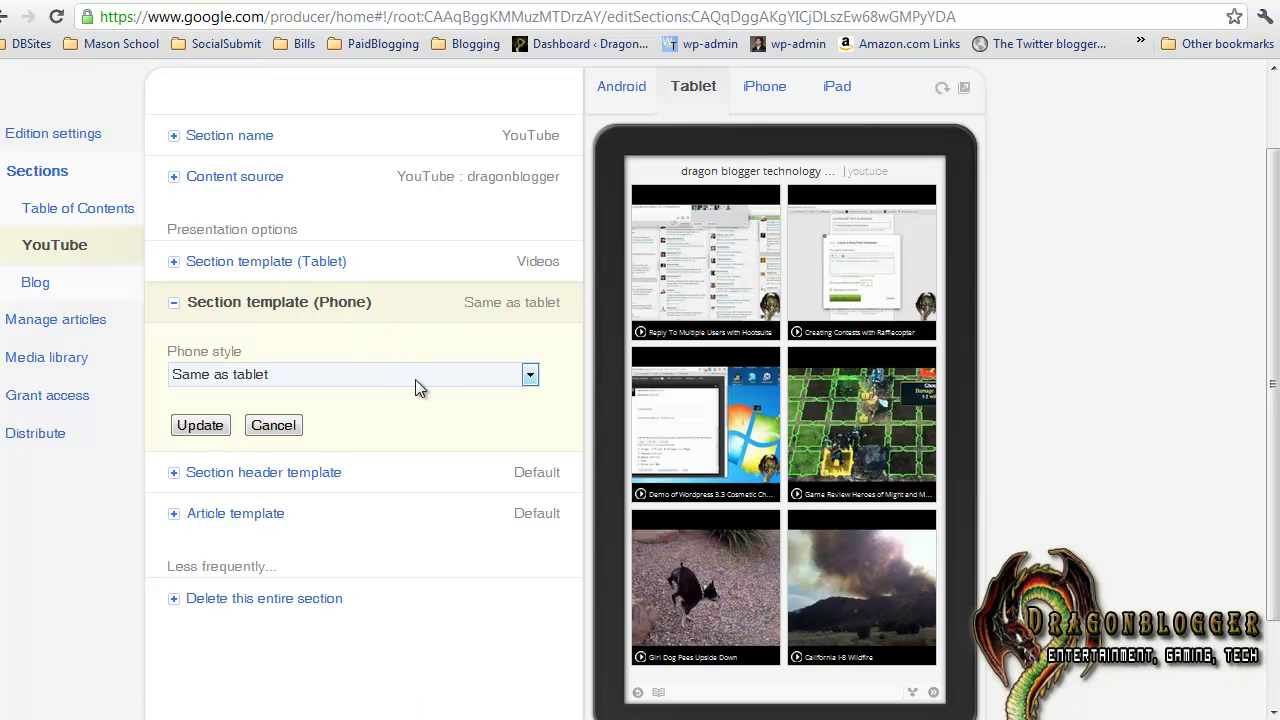
left_click(40, 283)
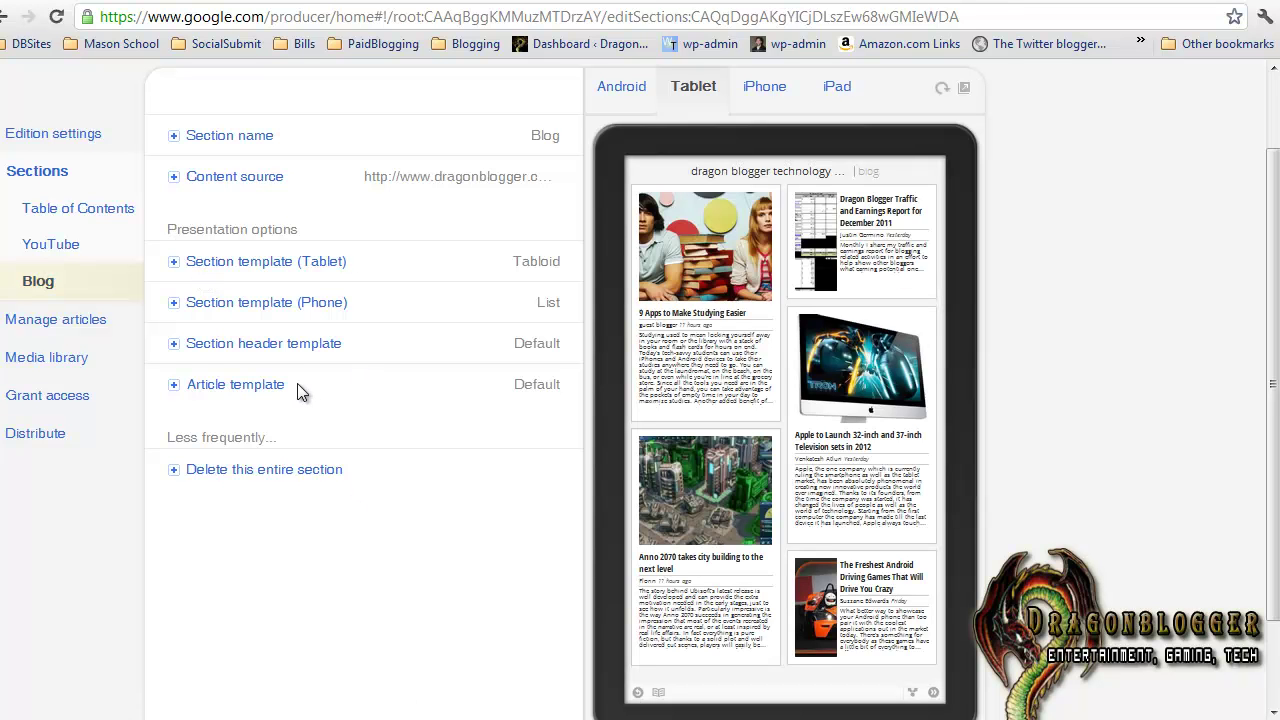
Examine the editable fields, body and media of the Blog article "9 Apps to Make Studying Easier", and return to the article list
left_click(75, 330)
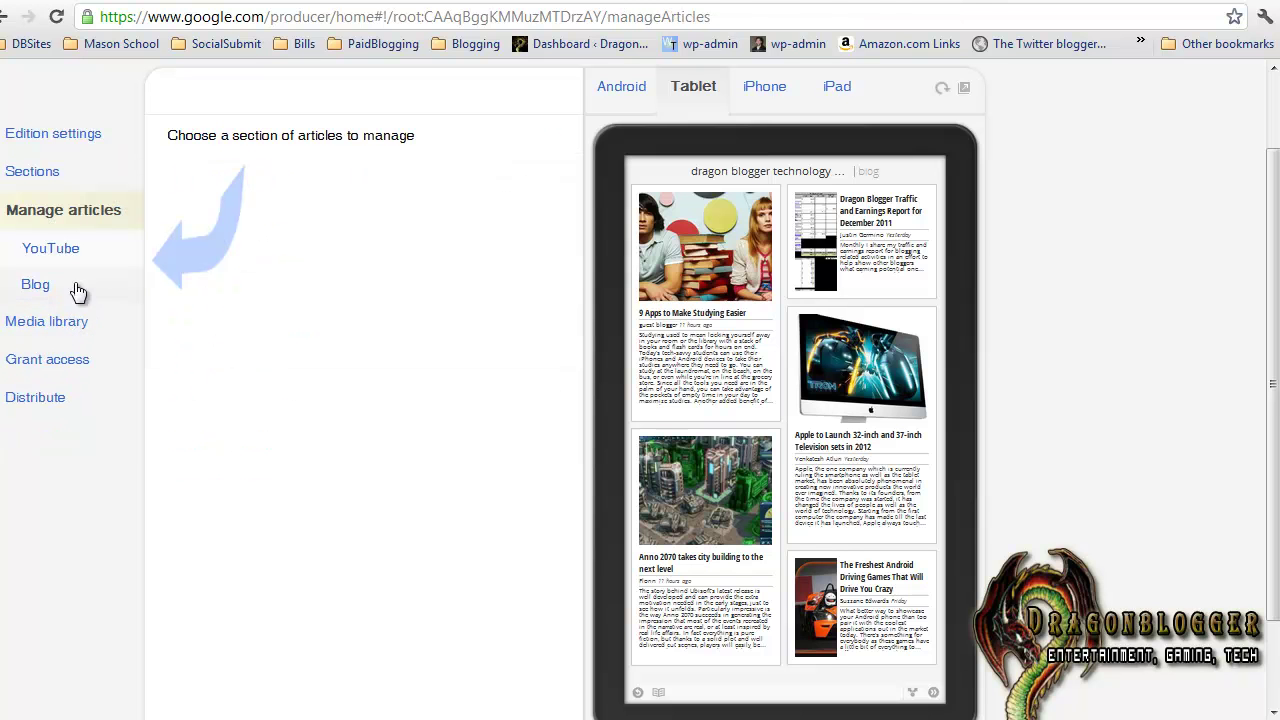
left_click(58, 284)
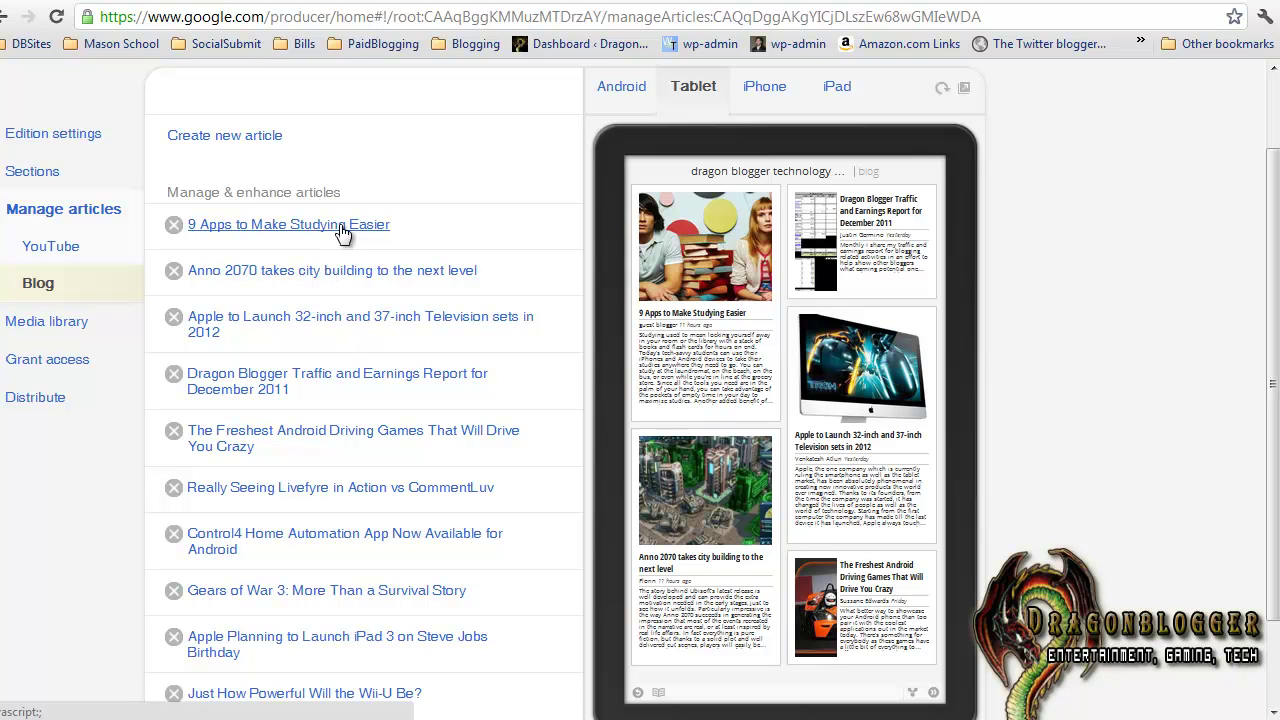
left_click(343, 228)
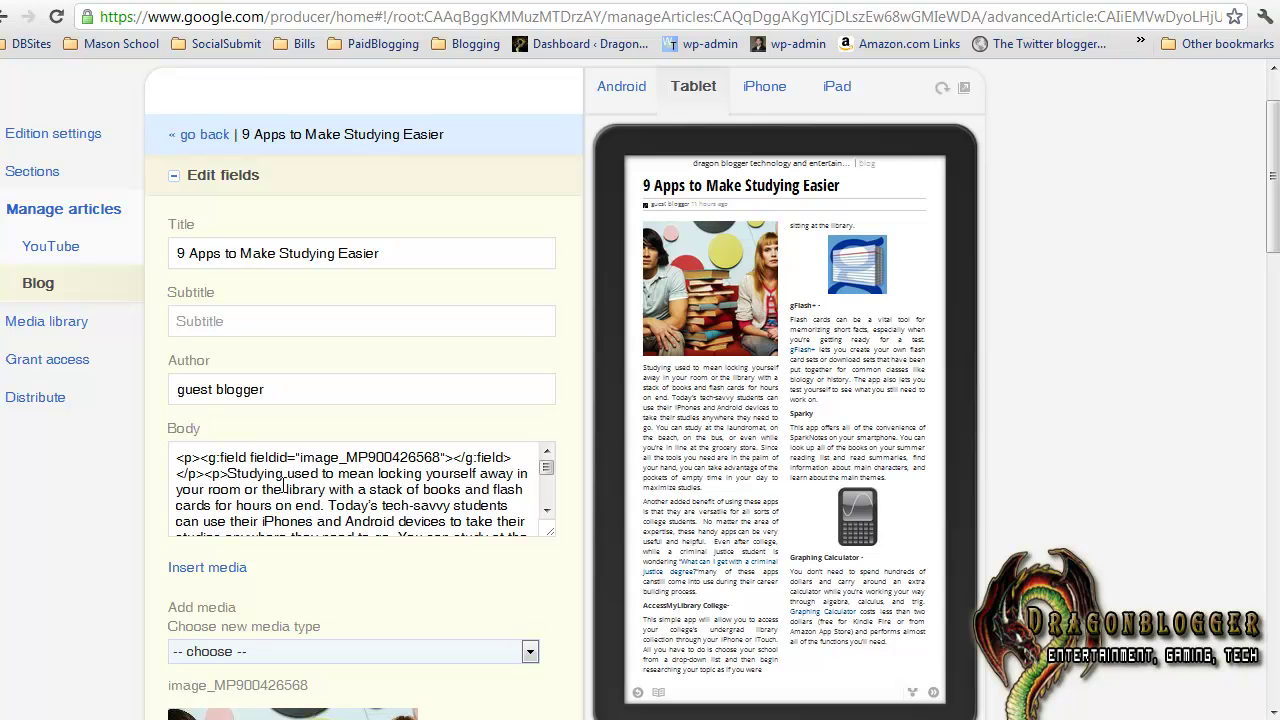
scroll(285, 485, "down", 5)
scroll(421, 471, "down", 4)
scroll(327, 604, "down", 2)
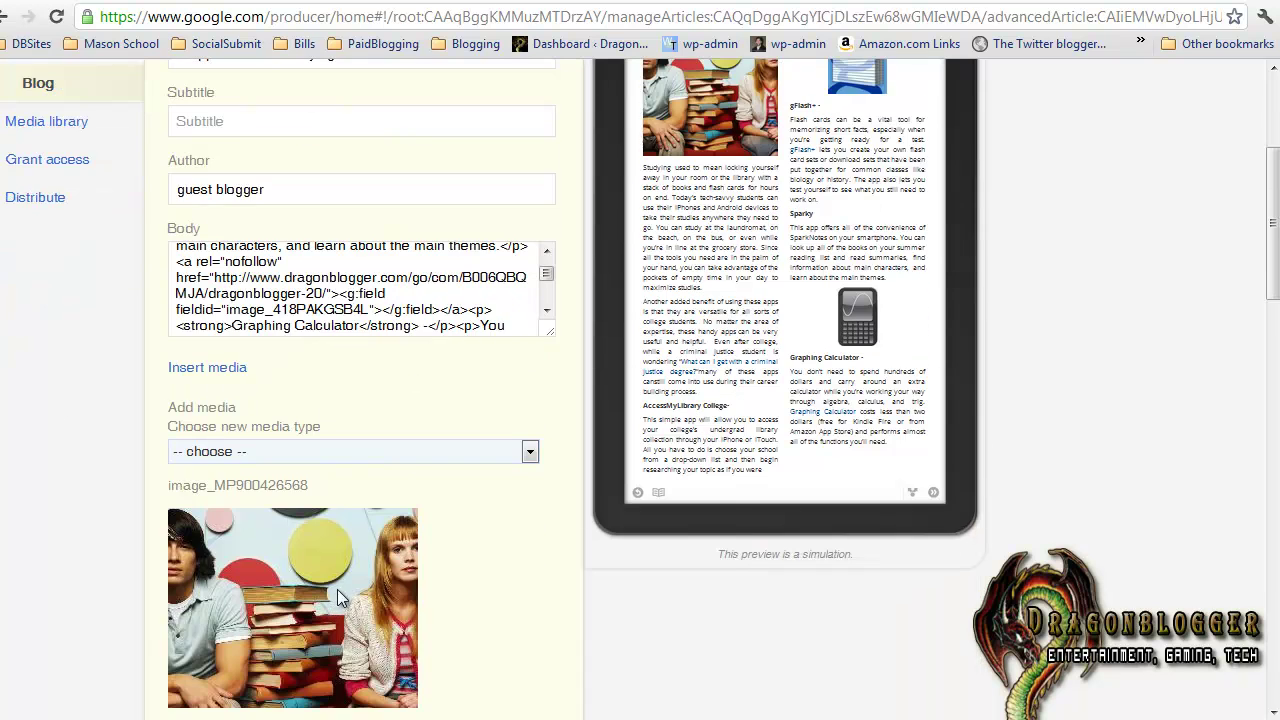
scroll(337, 598, "down", 5)
scroll(482, 600, "up", 3)
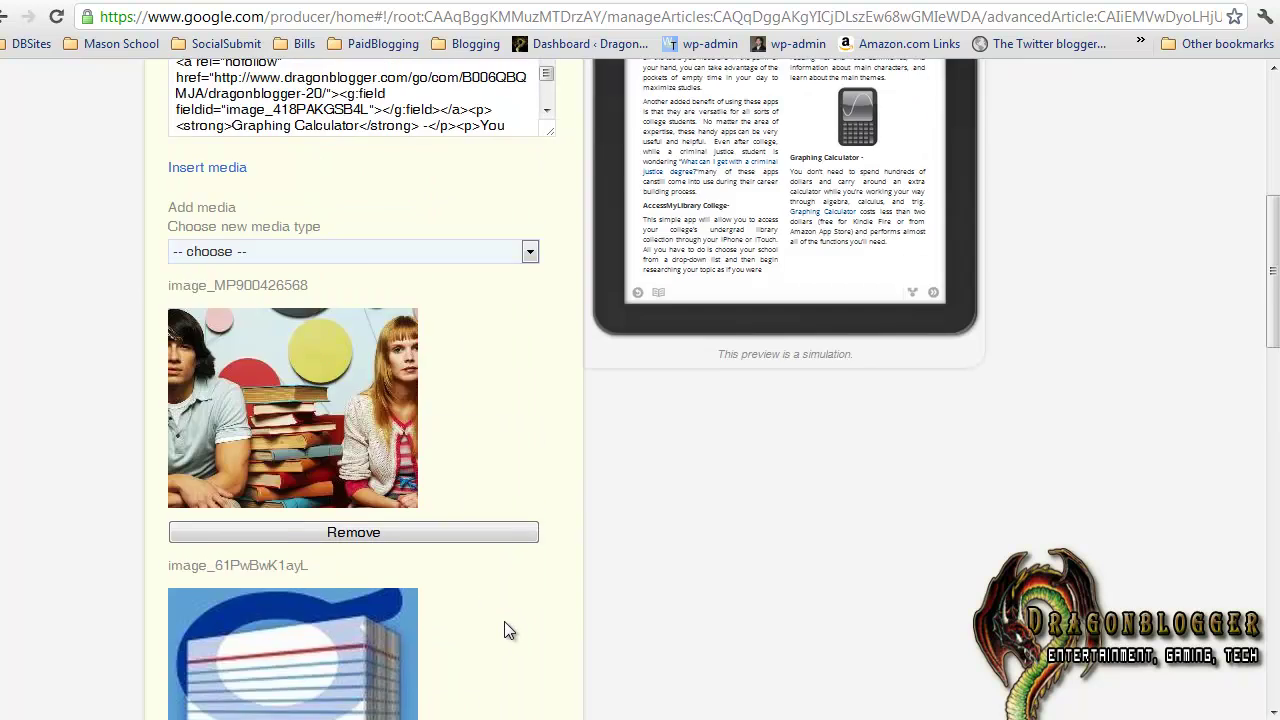
scroll(504, 630, "up", 7)
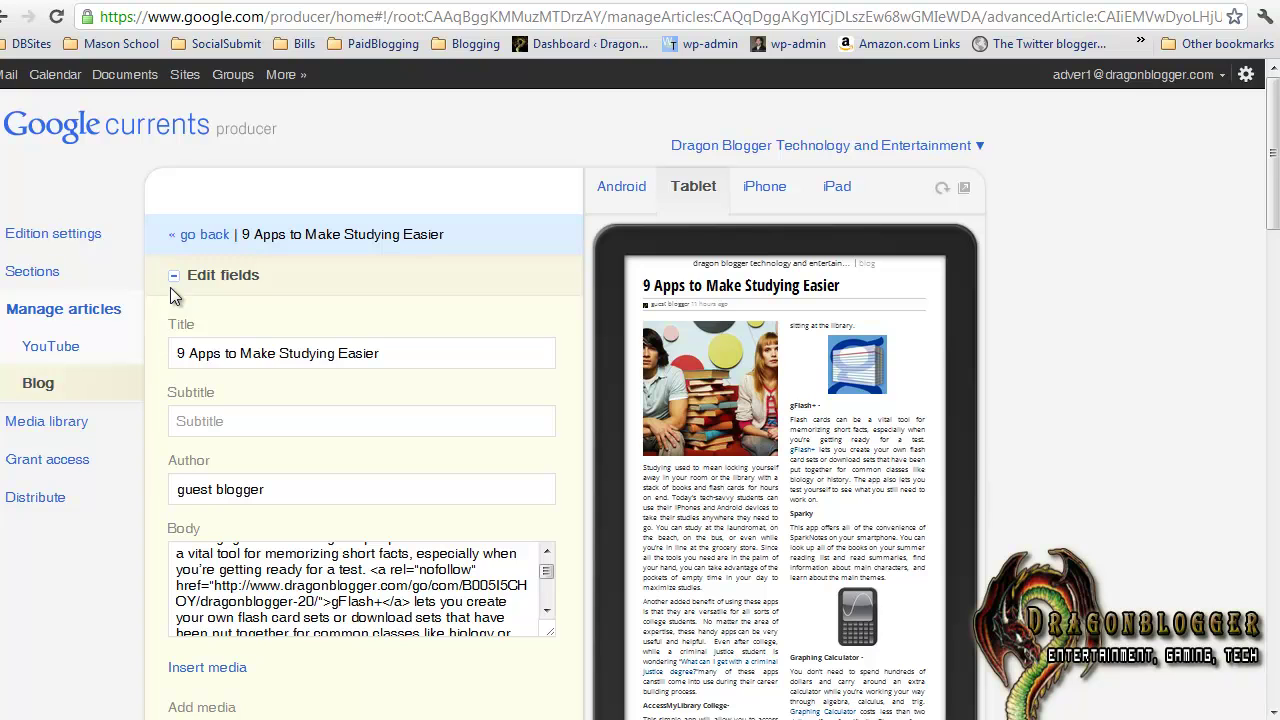
left_click(200, 236)
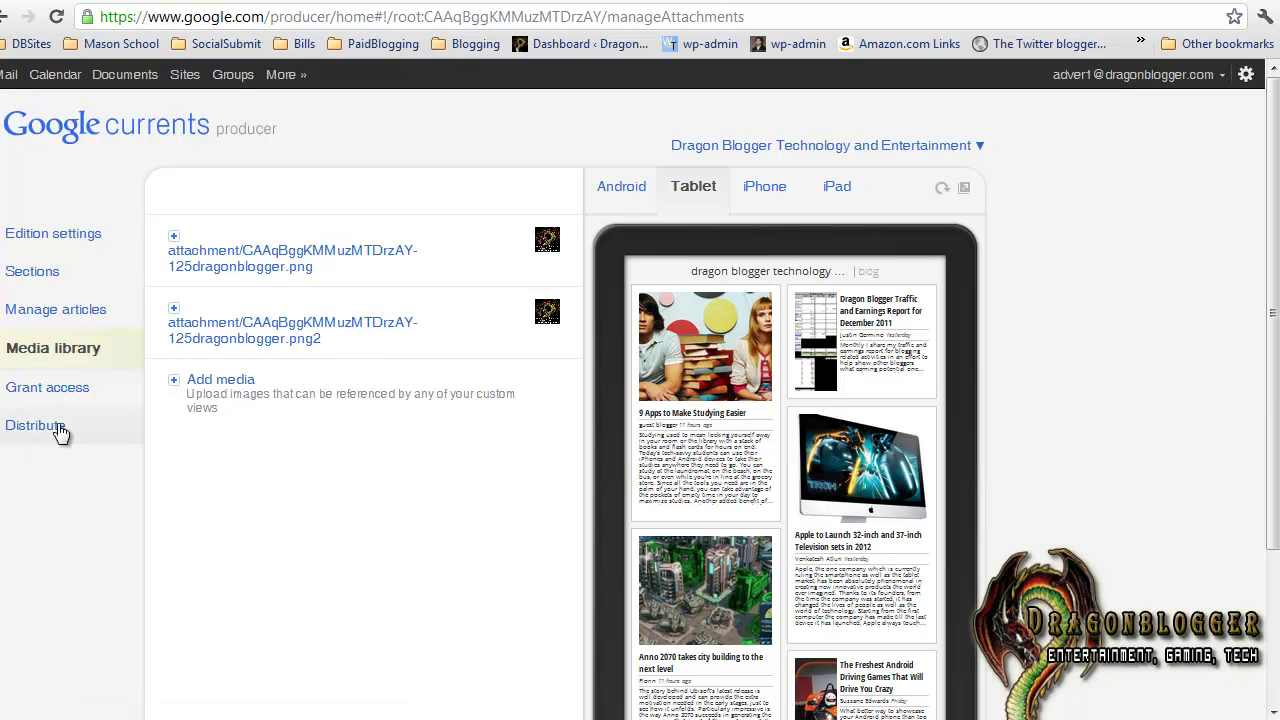
left_click(75, 387)
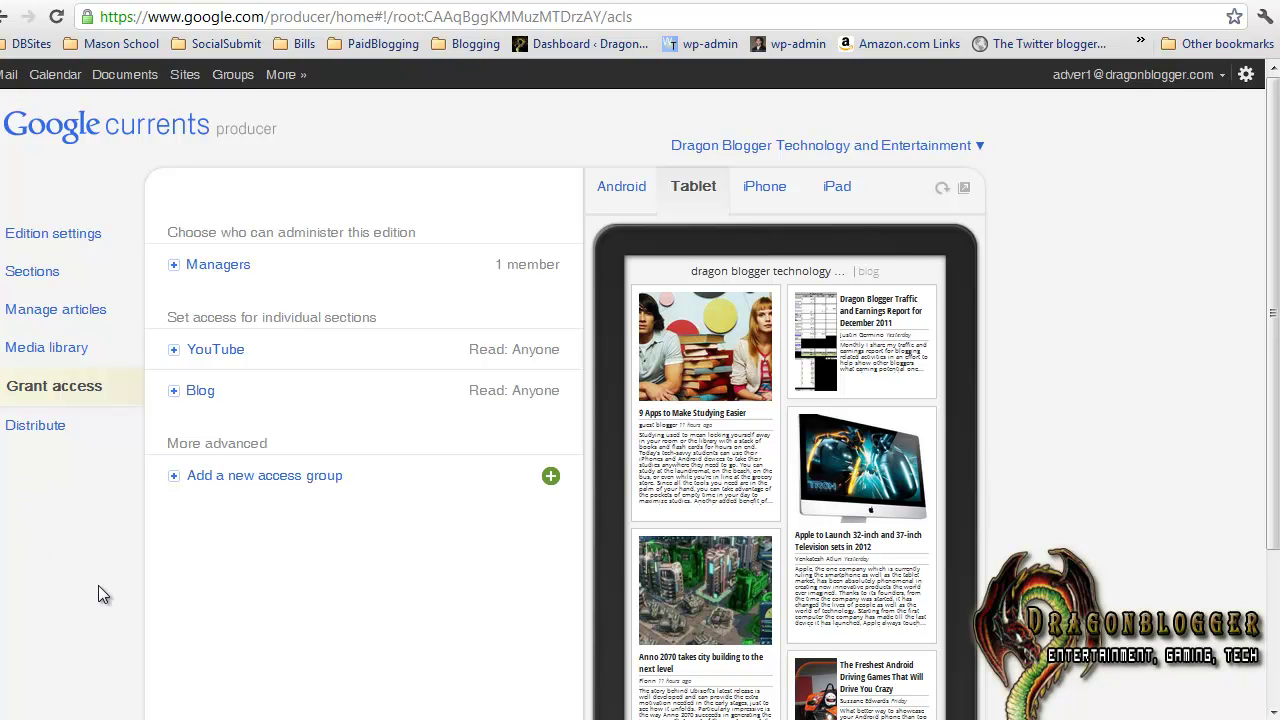
left_click(42, 428)
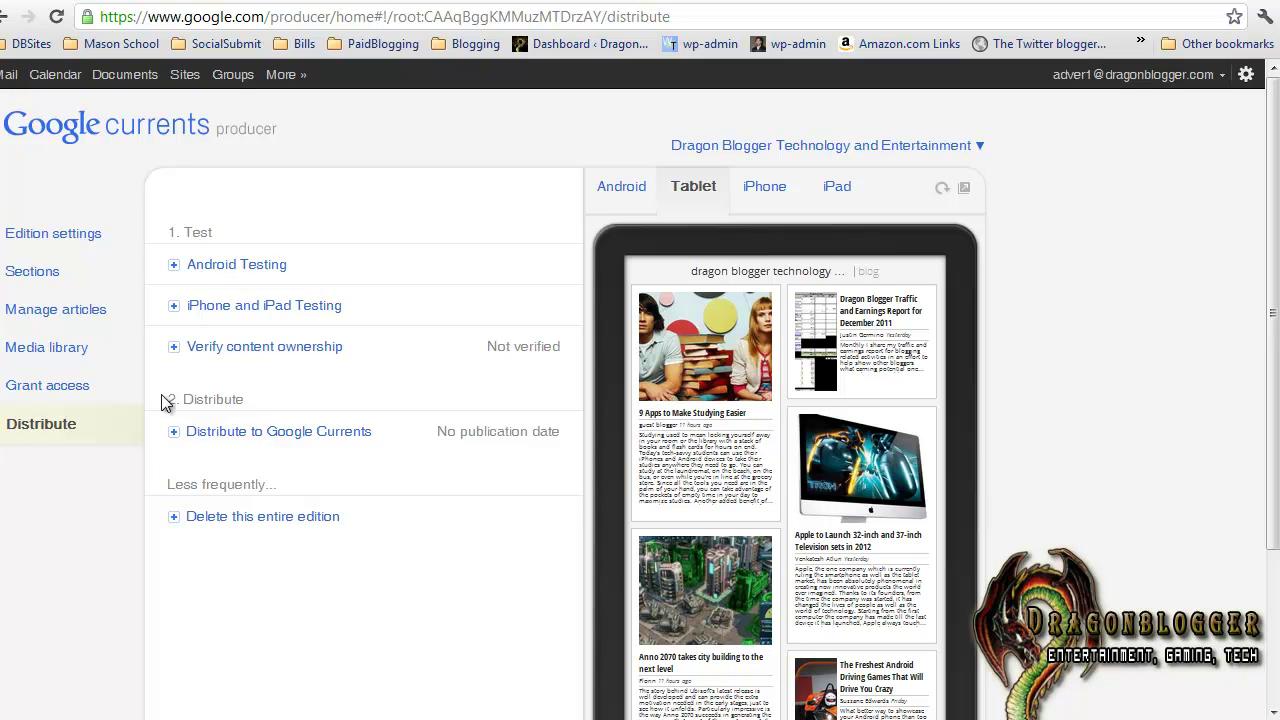
left_click(174, 350)
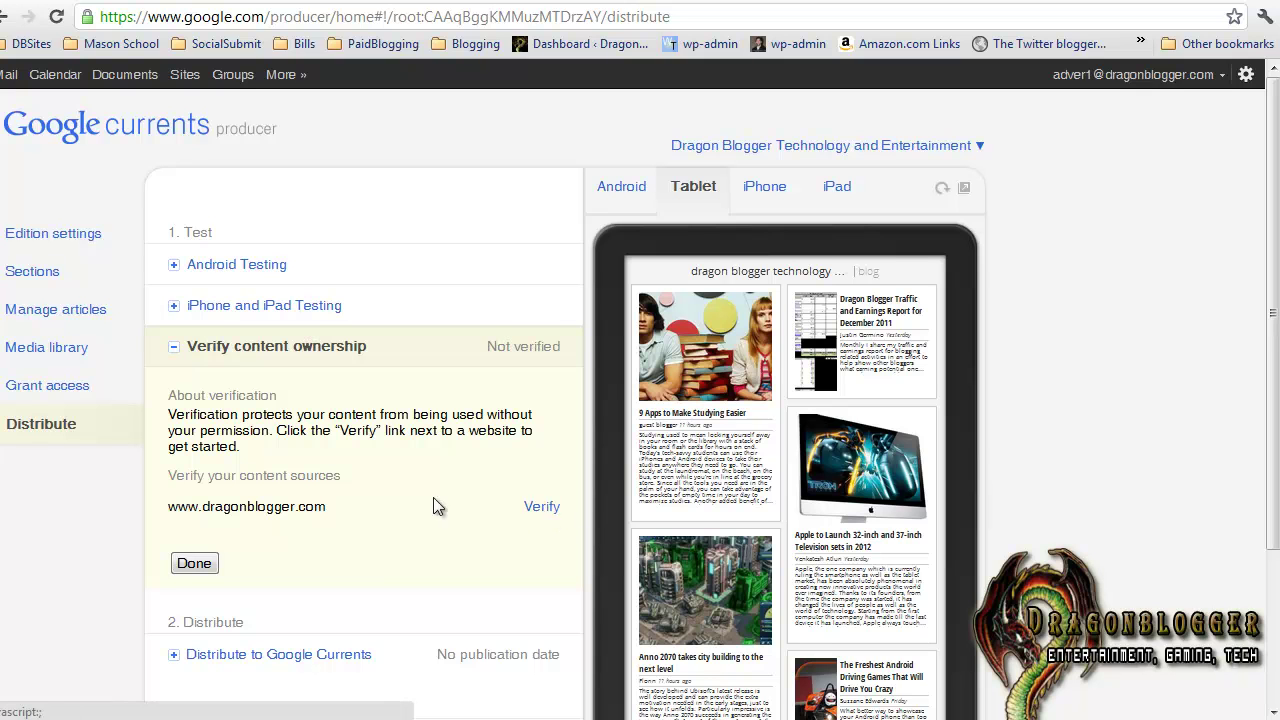
left_click(173, 350)
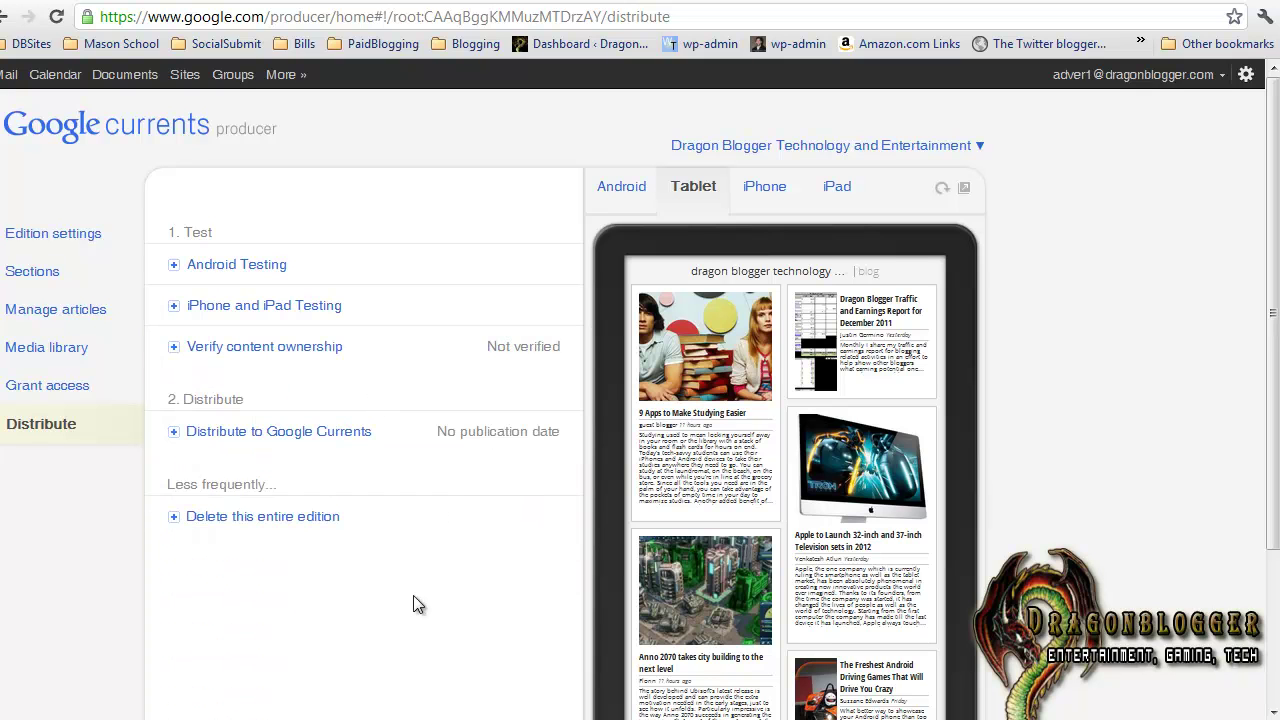
Examine the publication date and publishing status under Distribute to Google Currents without publishing the edition
left_click(173, 435)
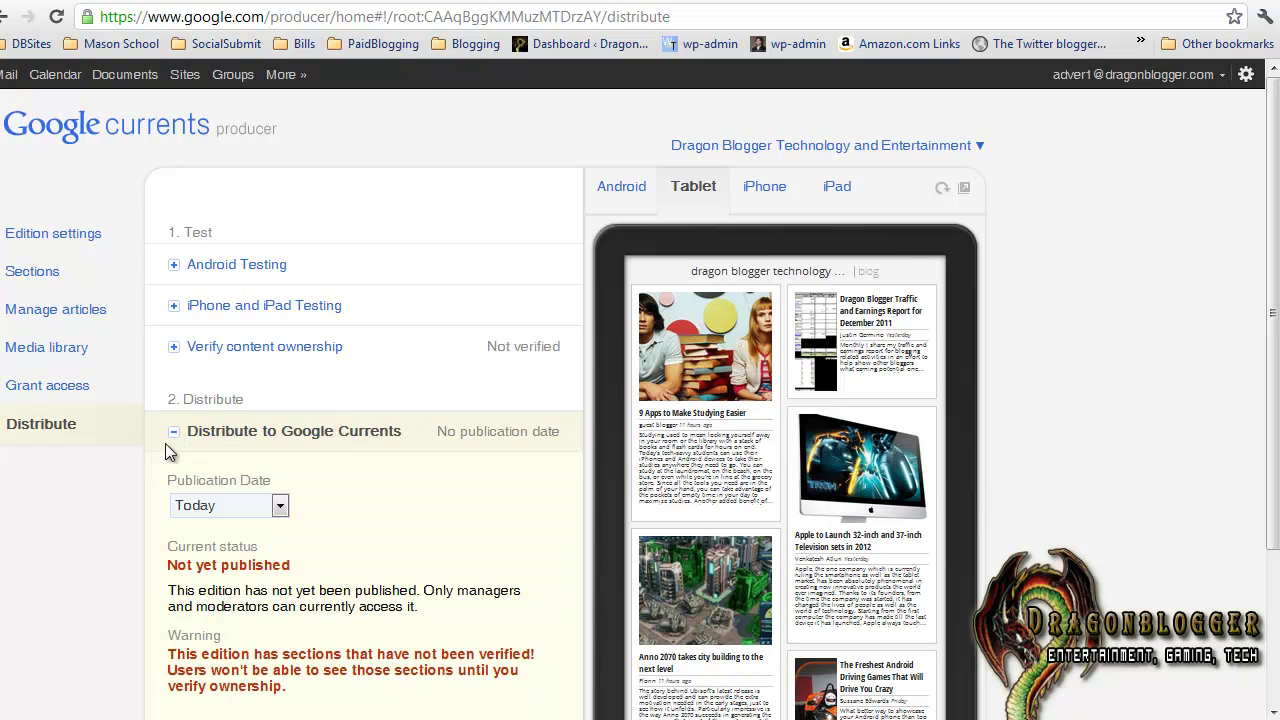
scroll(436, 600, "down", 1)
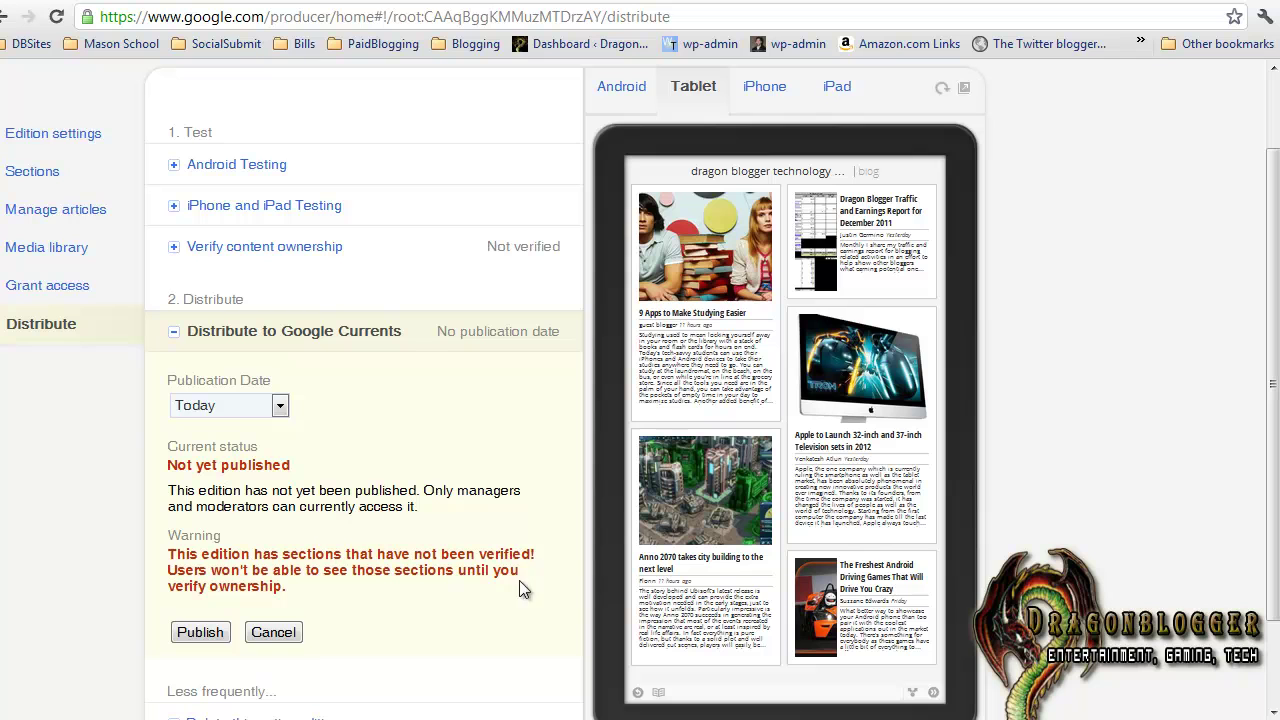
left_click(228, 408)
left_click(228, 410)
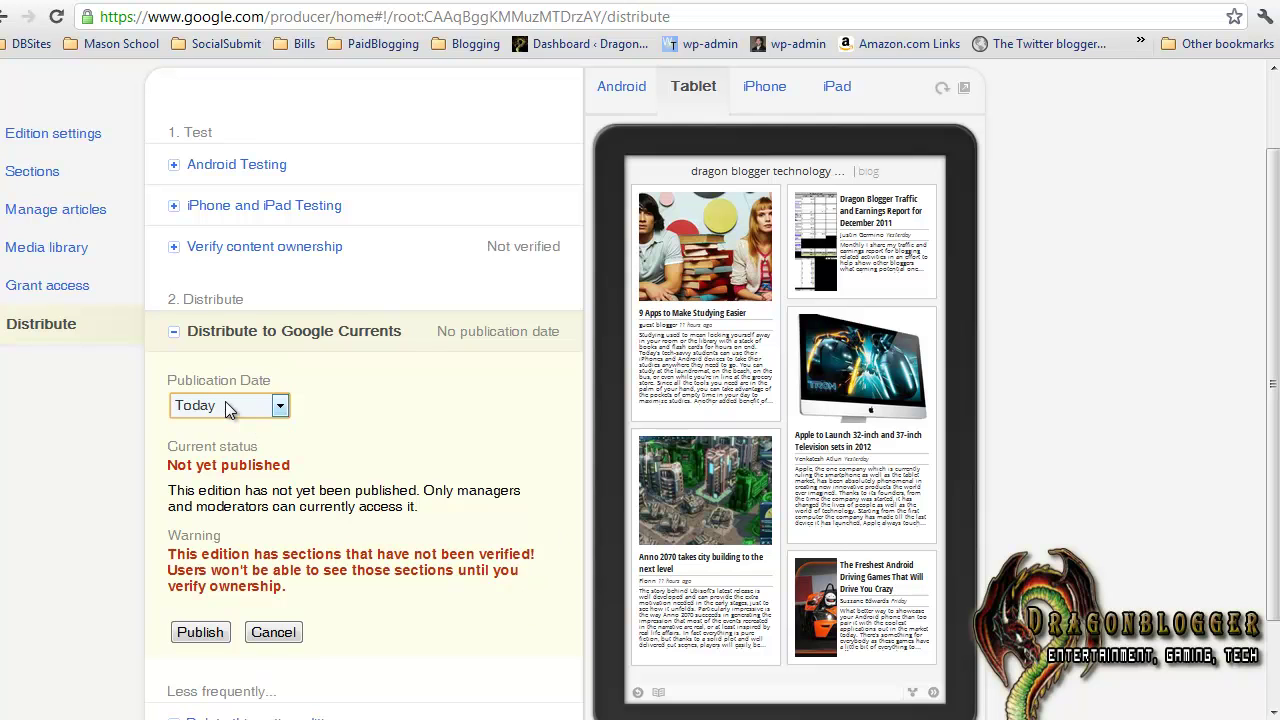
scroll(270, 620, "down", 1)
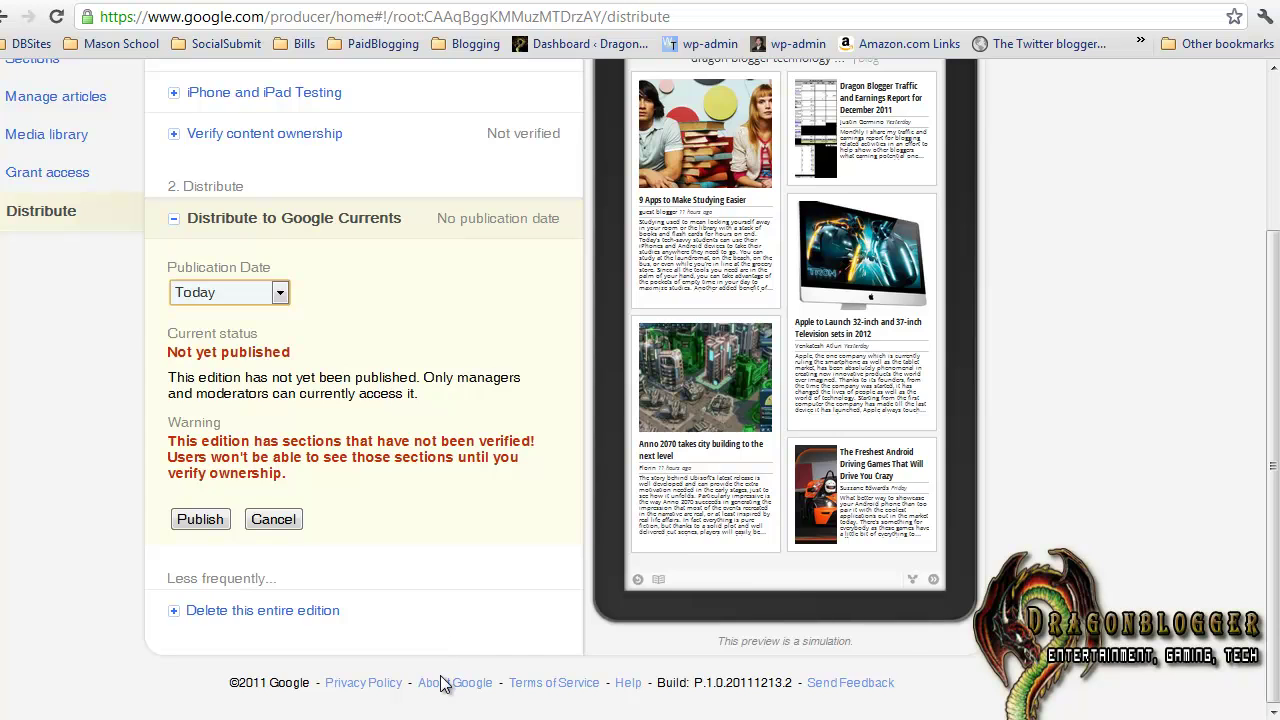
scroll(444, 684, "up", 1)
scroll(444, 684, "down", 1)
scroll(484, 625, "up", 2)
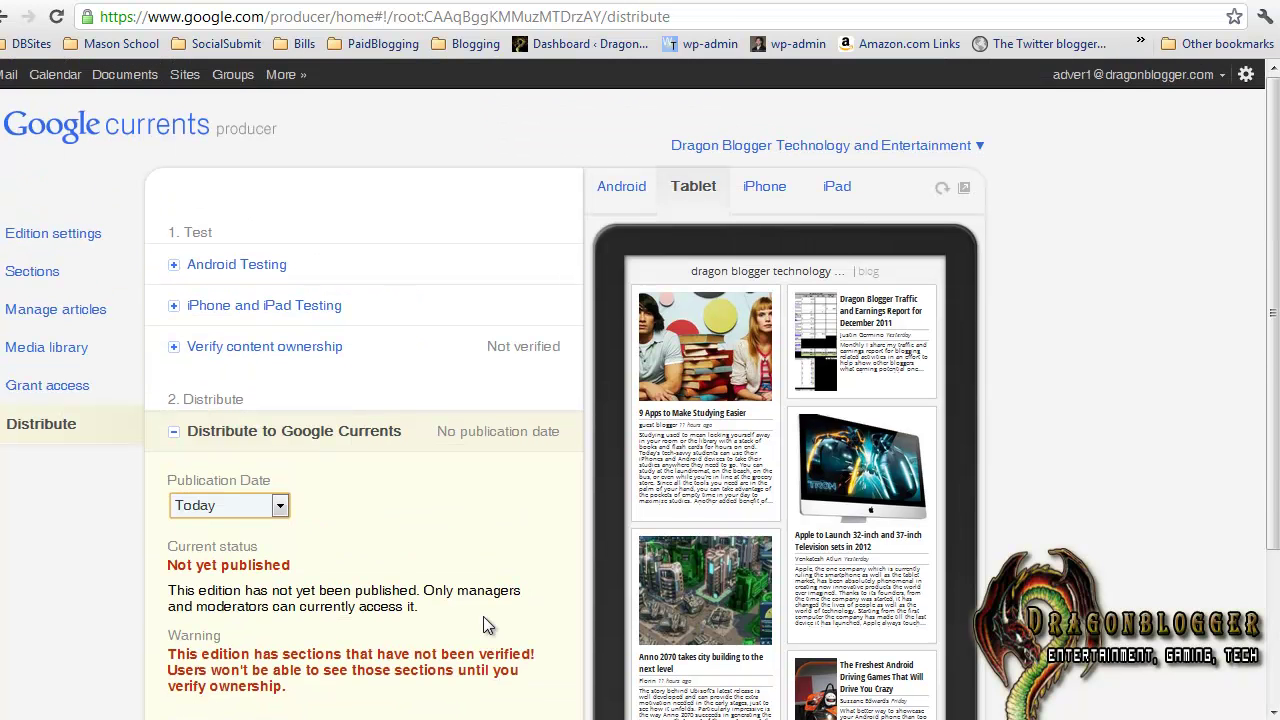